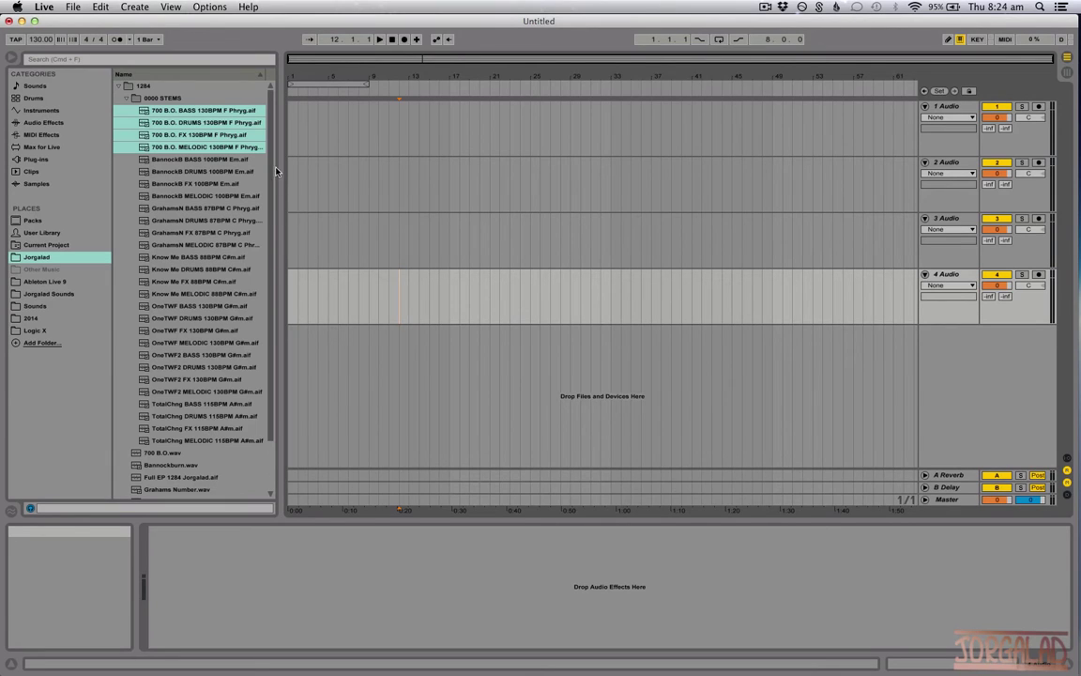
Preview the Session View clip-slot layout, then return to the Arrangement timeline.
key("Tab")
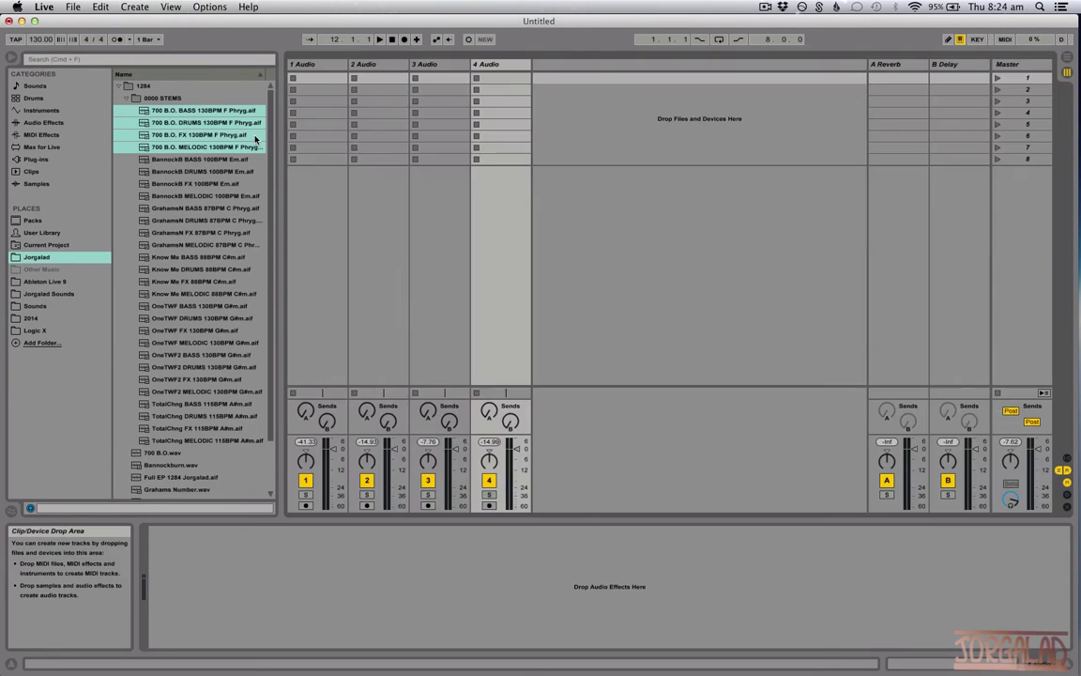
key("Tab")
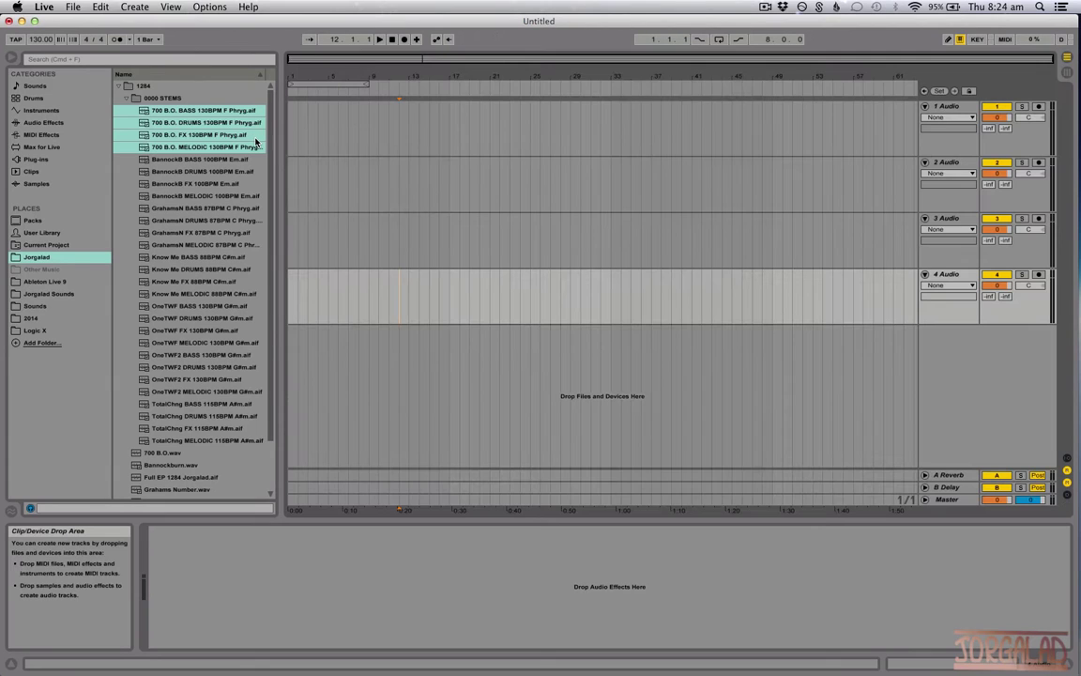
Select the BannockB BASS, DRUMS, FX and MELODIC 100BPM Em stems in the browser.
left_click(241, 124)
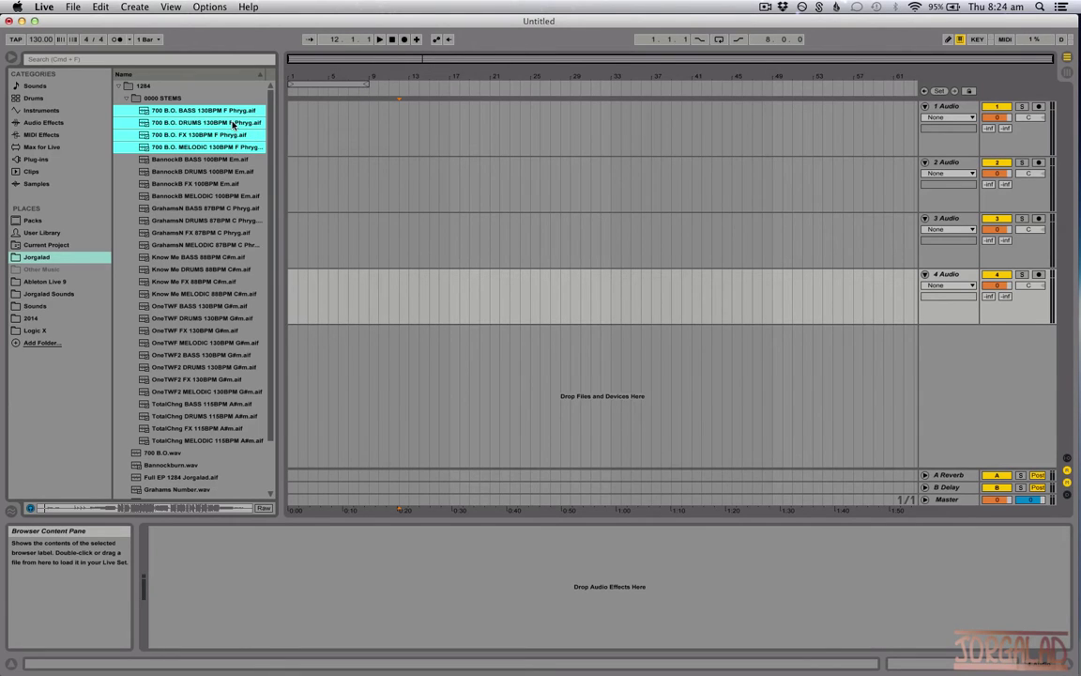
left_click(241, 185)
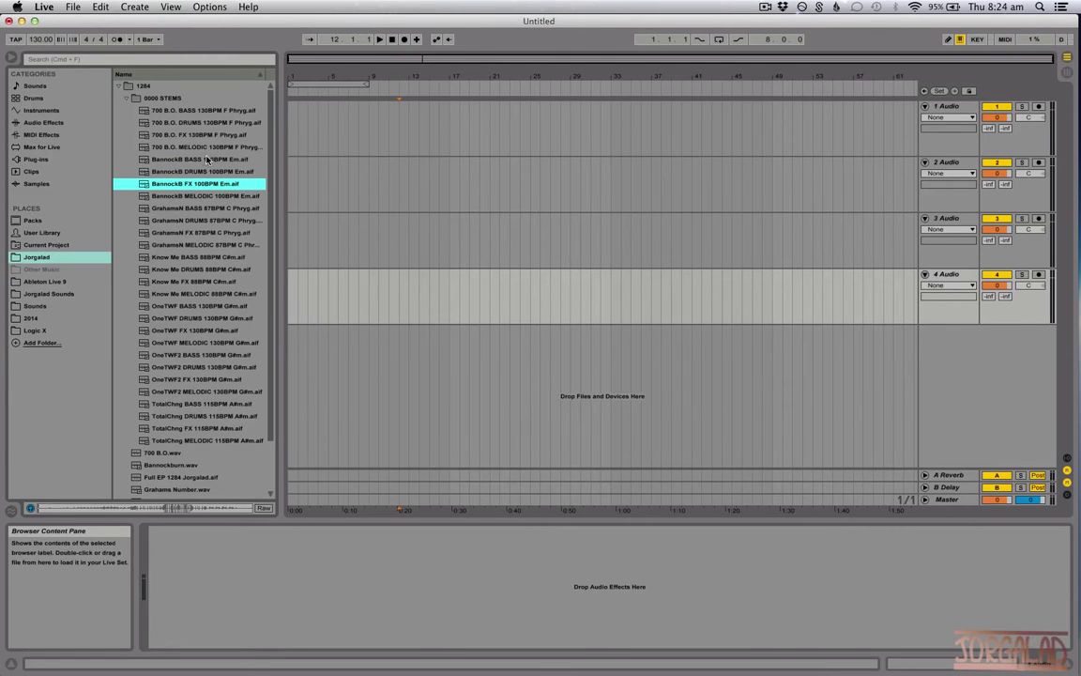
left_click(207, 159)
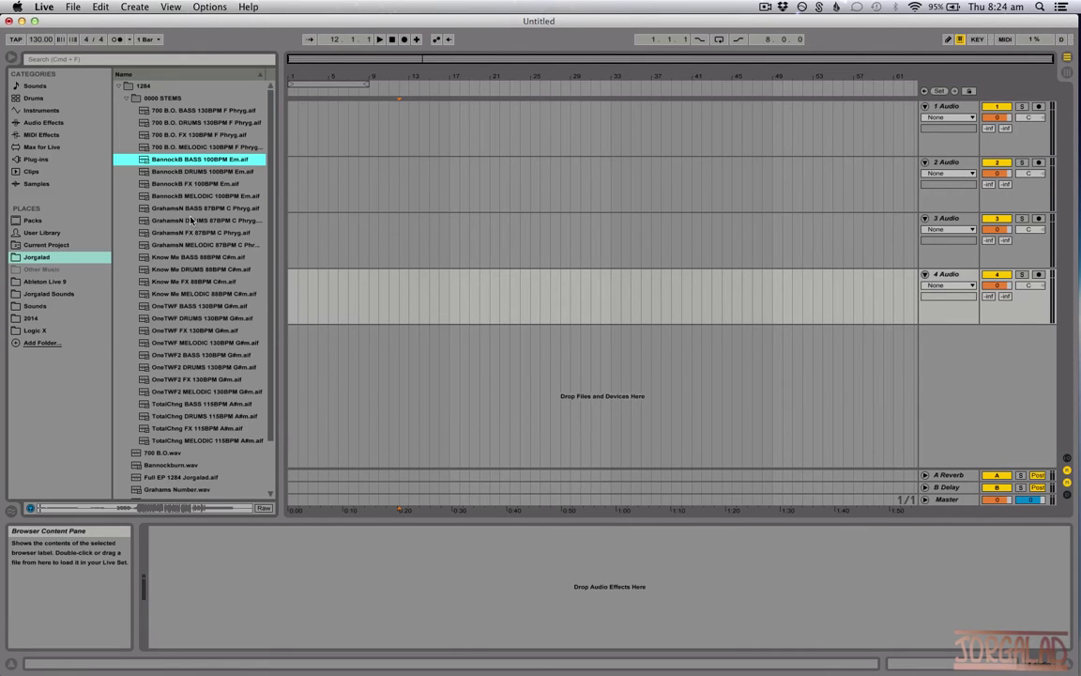
key("Tab")
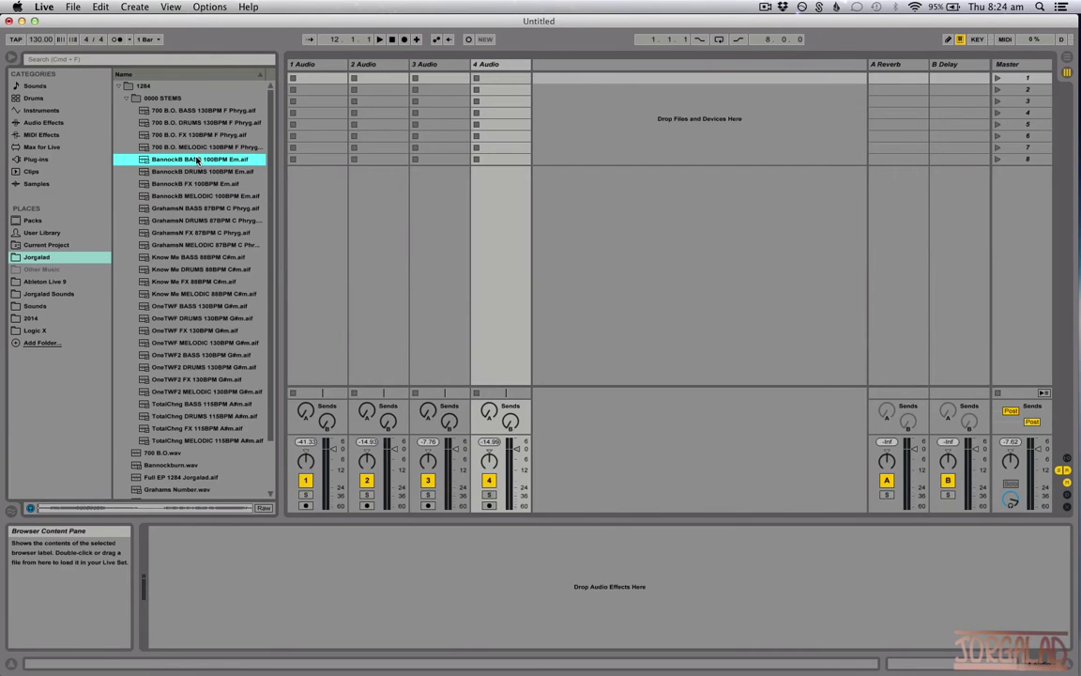
key("Tab")
left_click(207, 172, "shift")
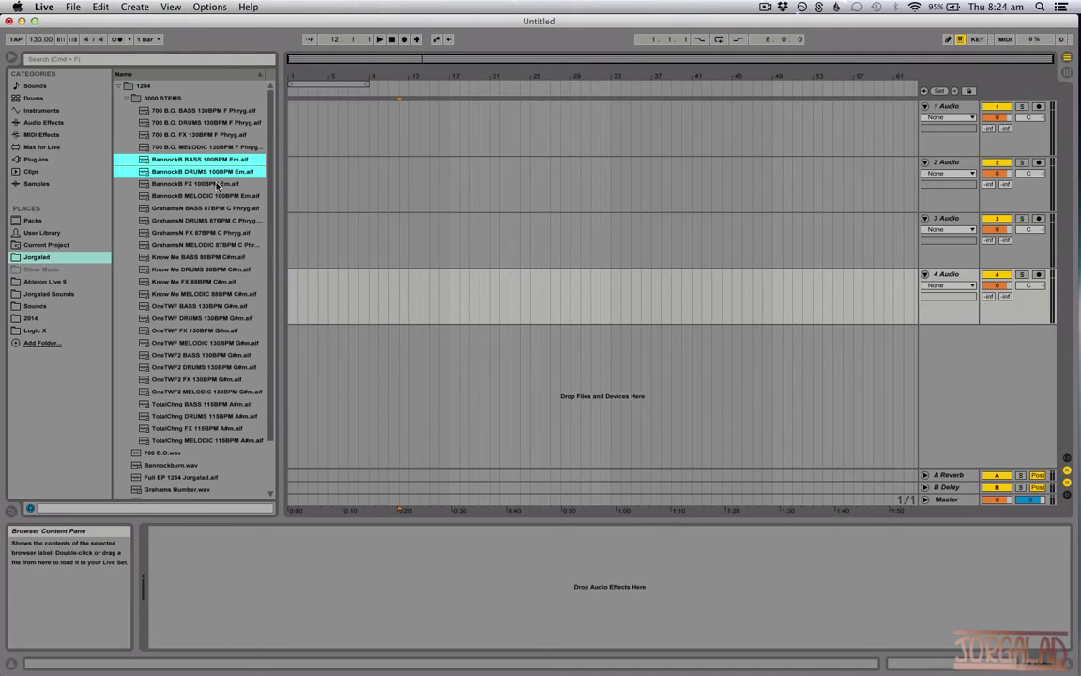
left_click(205, 183, "shift")
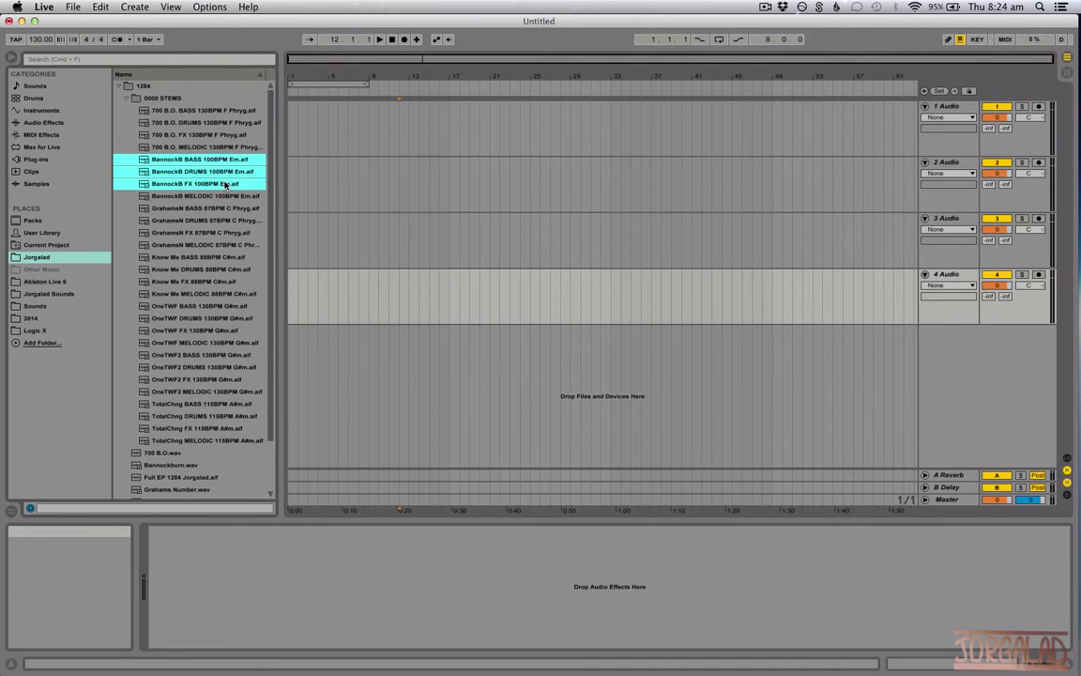
left_click(224, 197, "shift")
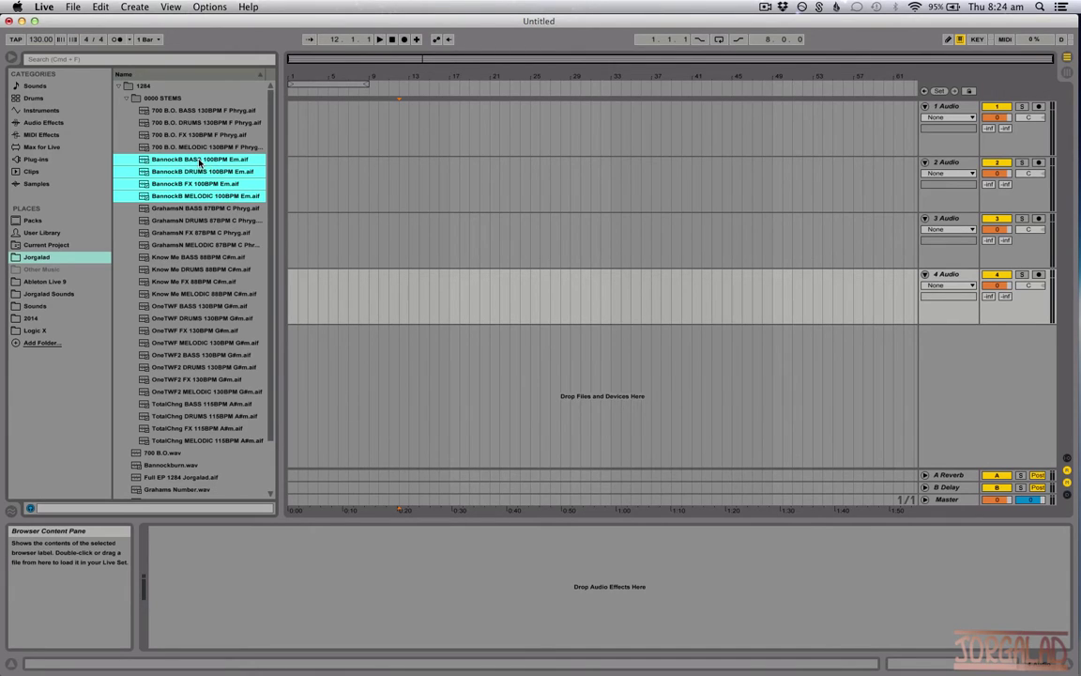
Drop the four BannockB stems onto tracks 1–4 at bar 1 and zoom out to fit them.
left_click_drag(199, 162, 288, 131)
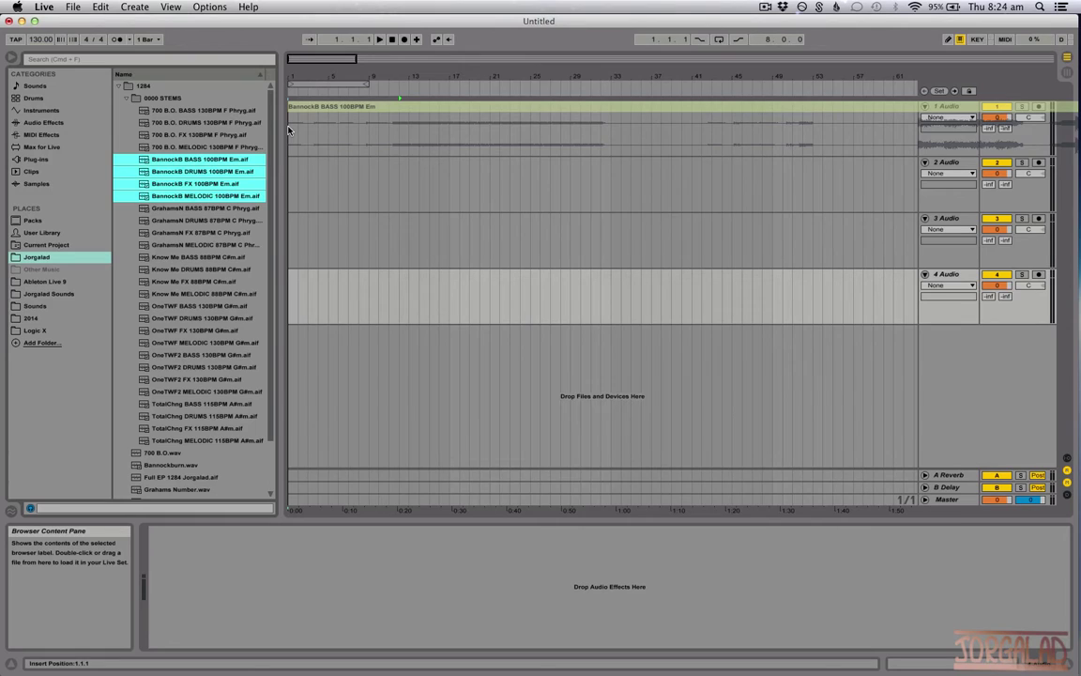
left_click_drag(288, 130, 288, 130)
left_click_drag(288, 131, 291, 127)
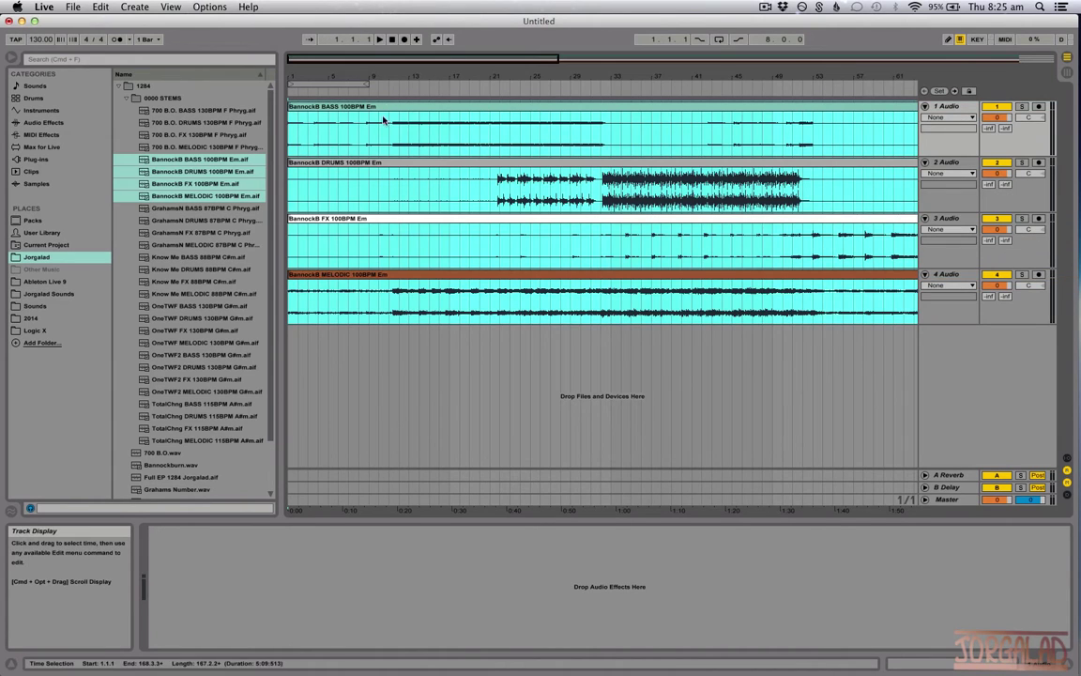
left_click_drag(294, 73, 294, 46)
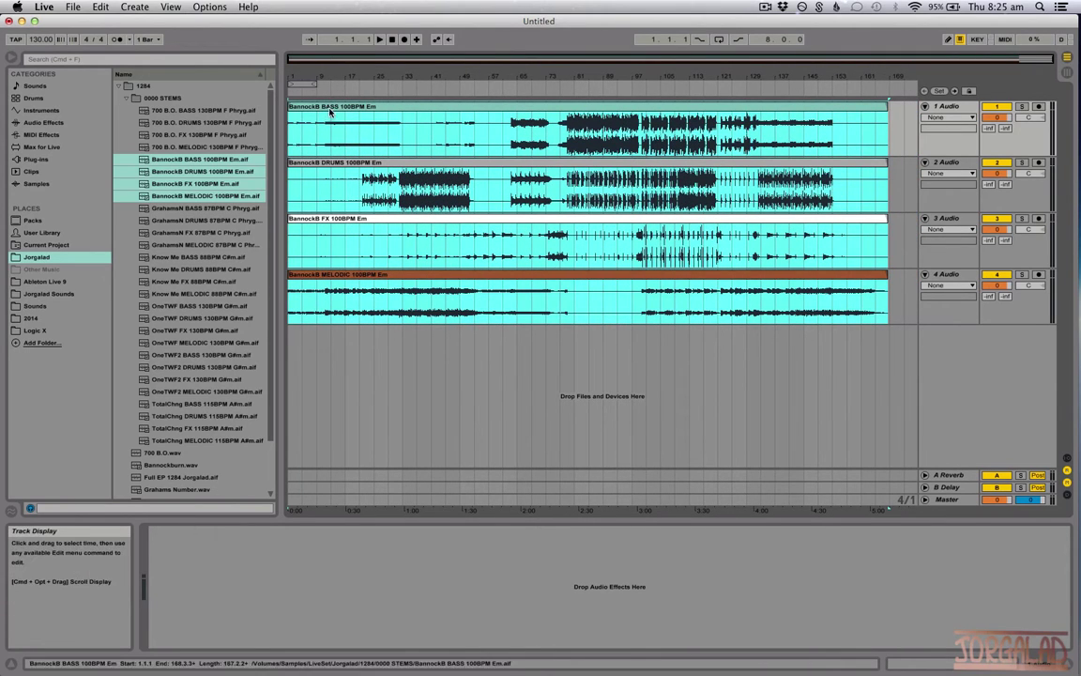
Open the BASS clip in Clip View, toggle Warp on then off, and check the DRUMS and FX clips.
left_click(368, 231)
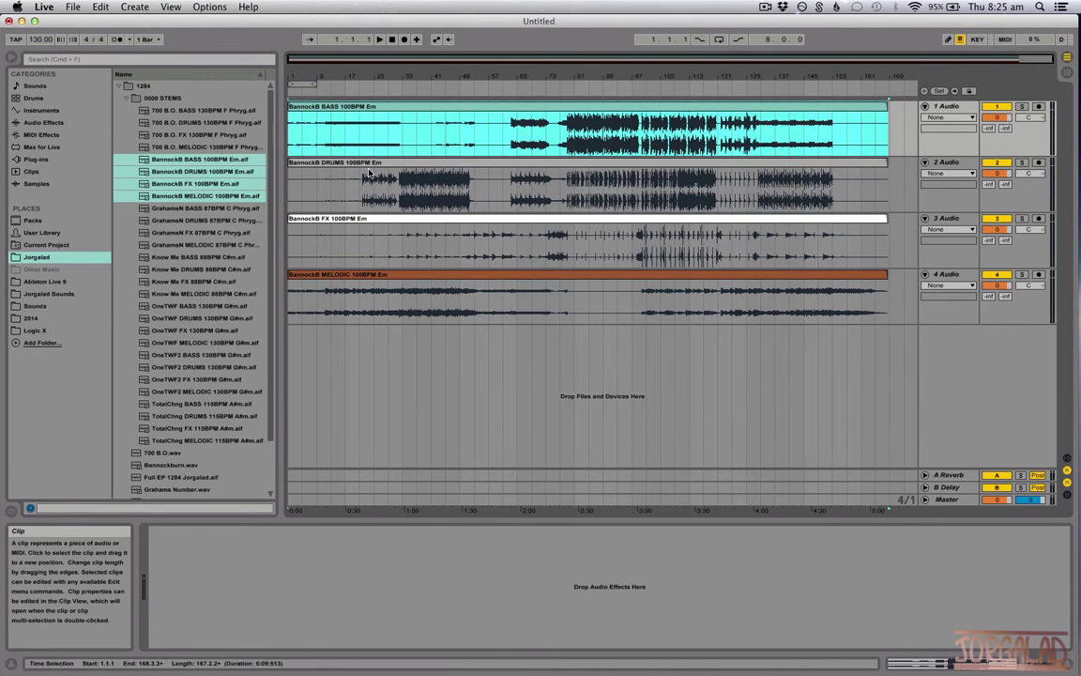
double_click(405, 112)
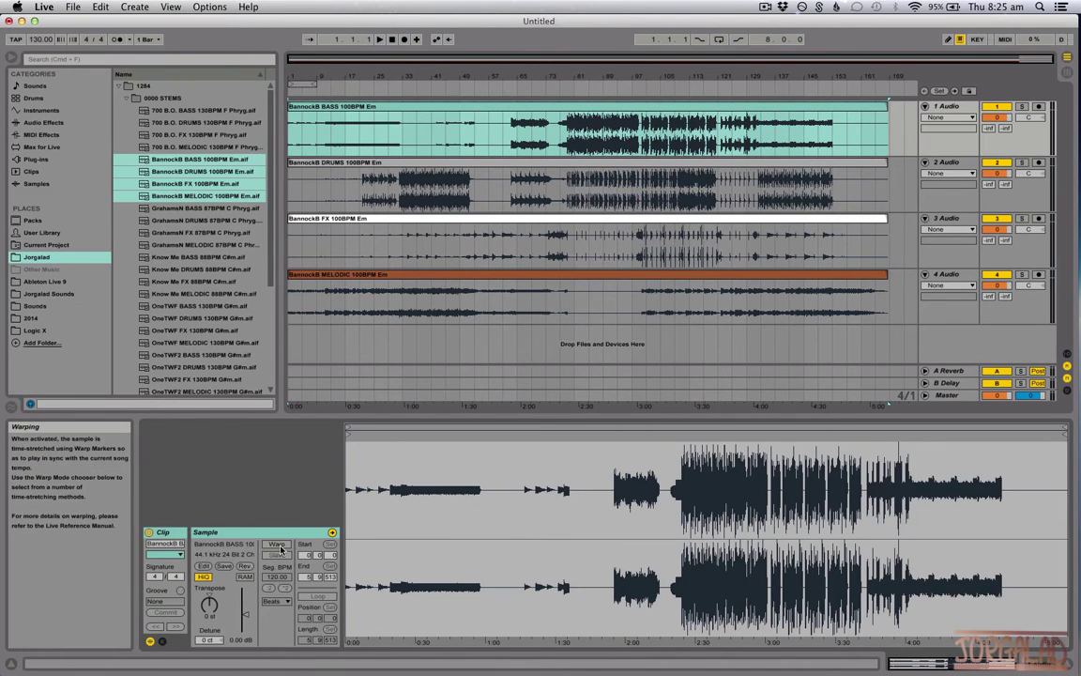
left_click(277, 544)
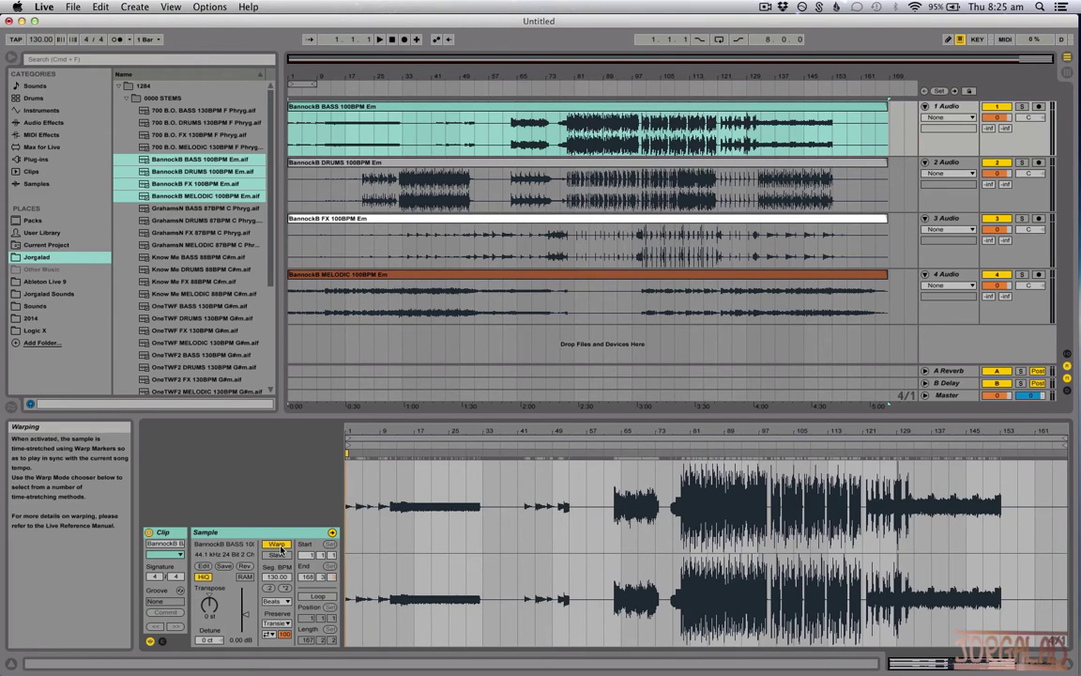
left_click(279, 548)
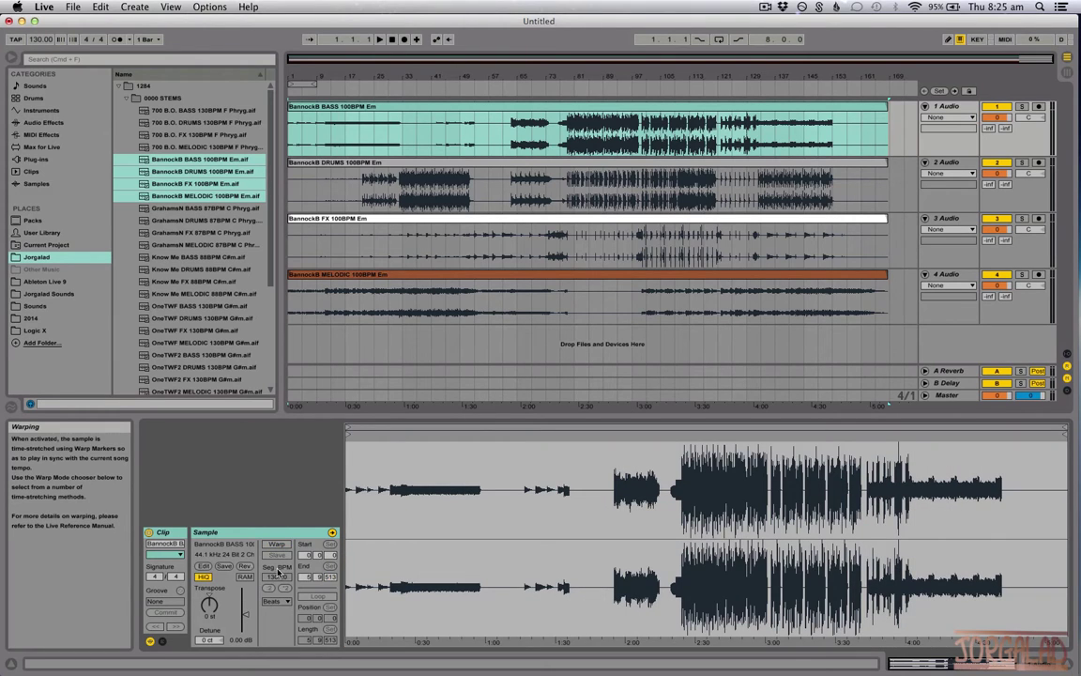
left_click(366, 169)
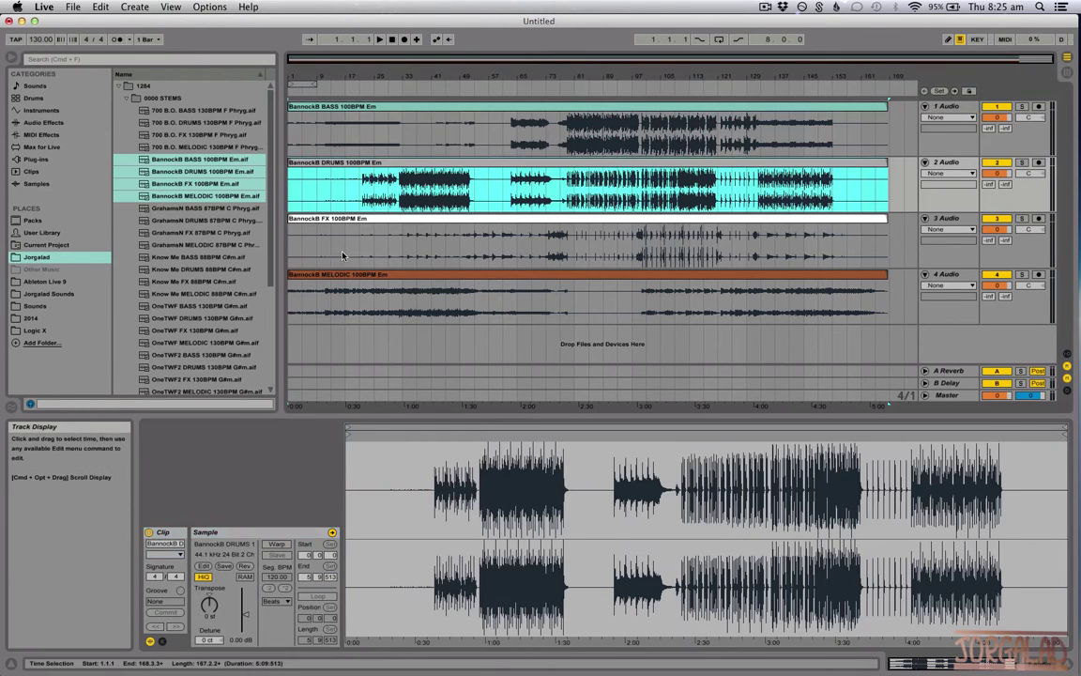
key("Down")
left_click(361, 109)
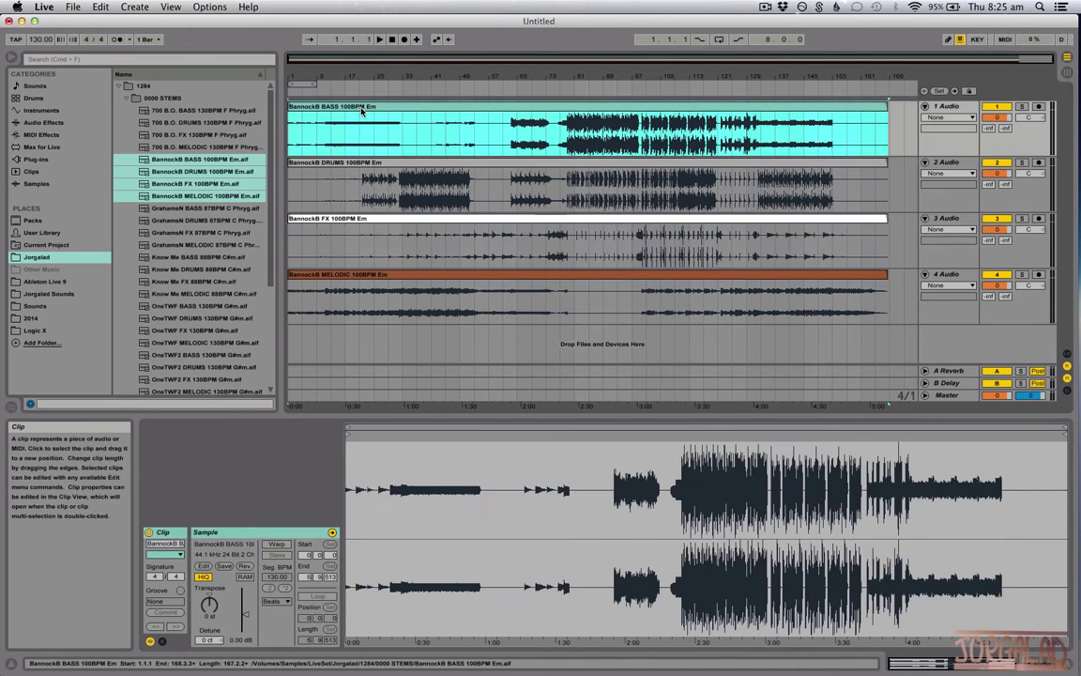
Set the tempo to 100 BPM, then zoom around bar 9 to check the stems.
left_click(41, 42)
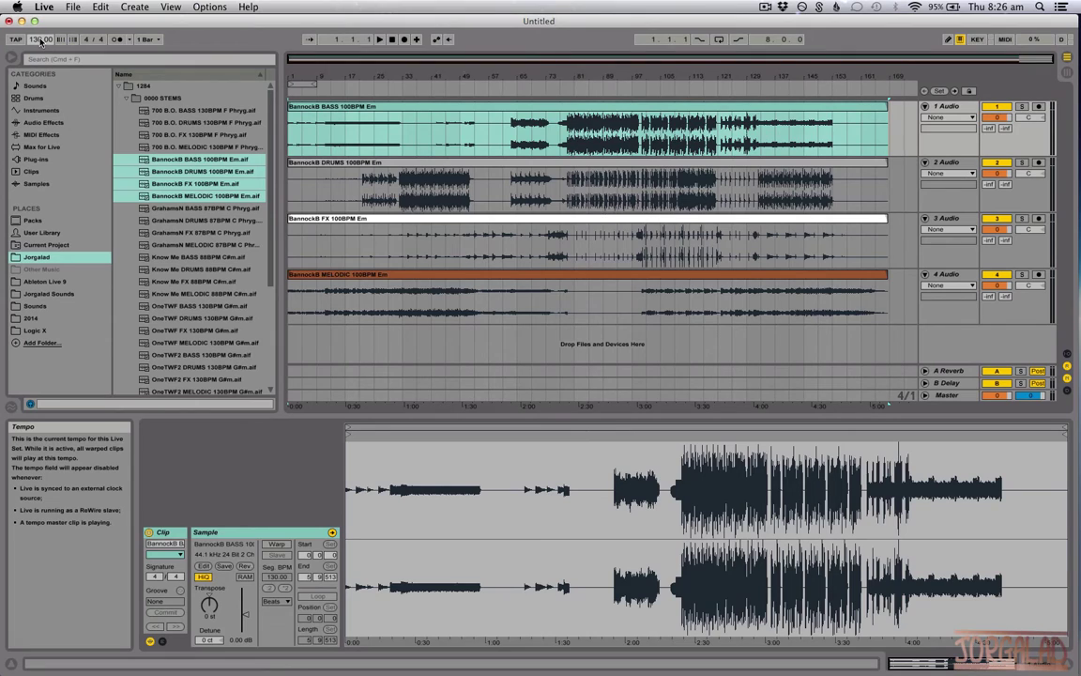
type("10")
key("Return")
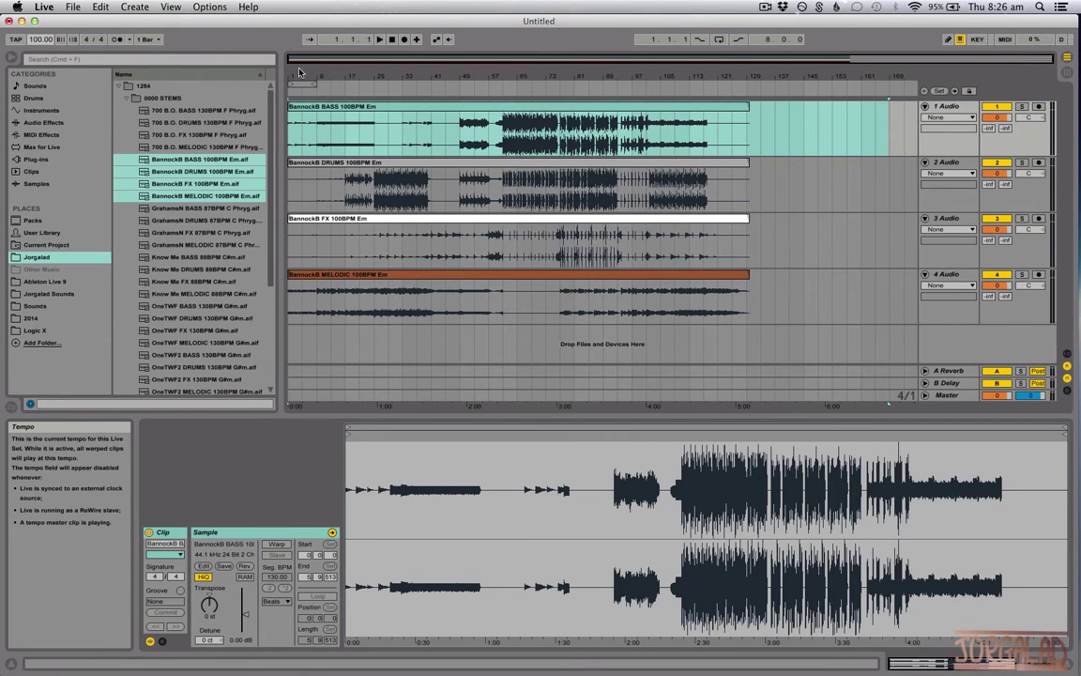
key("plus")
key("plus")
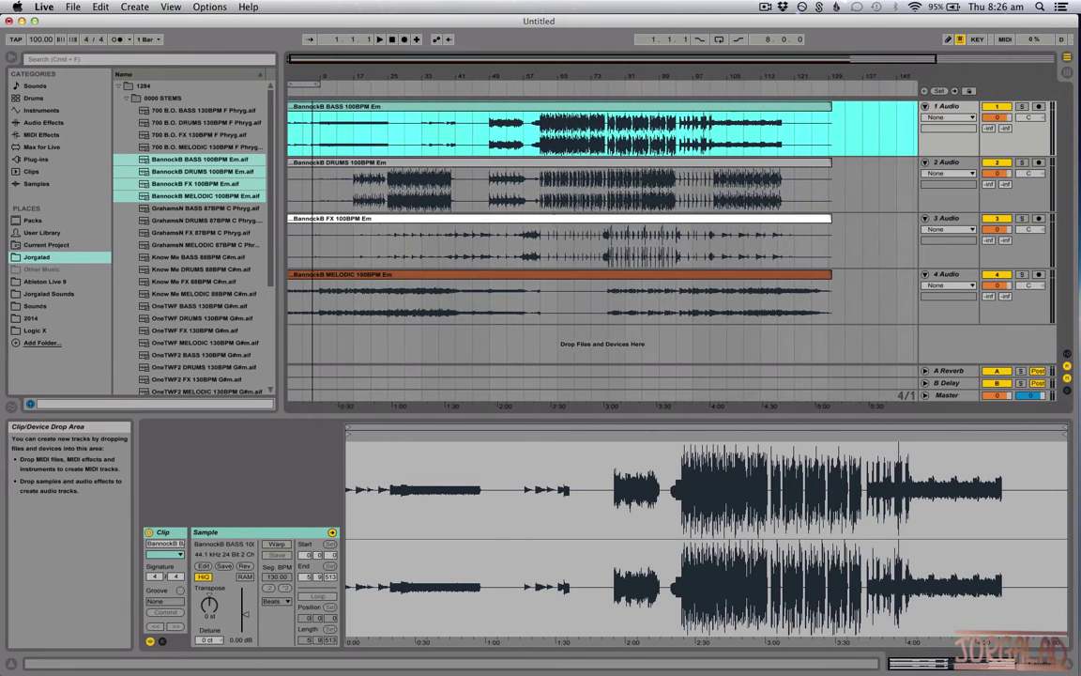
key("plus")
key("plus")
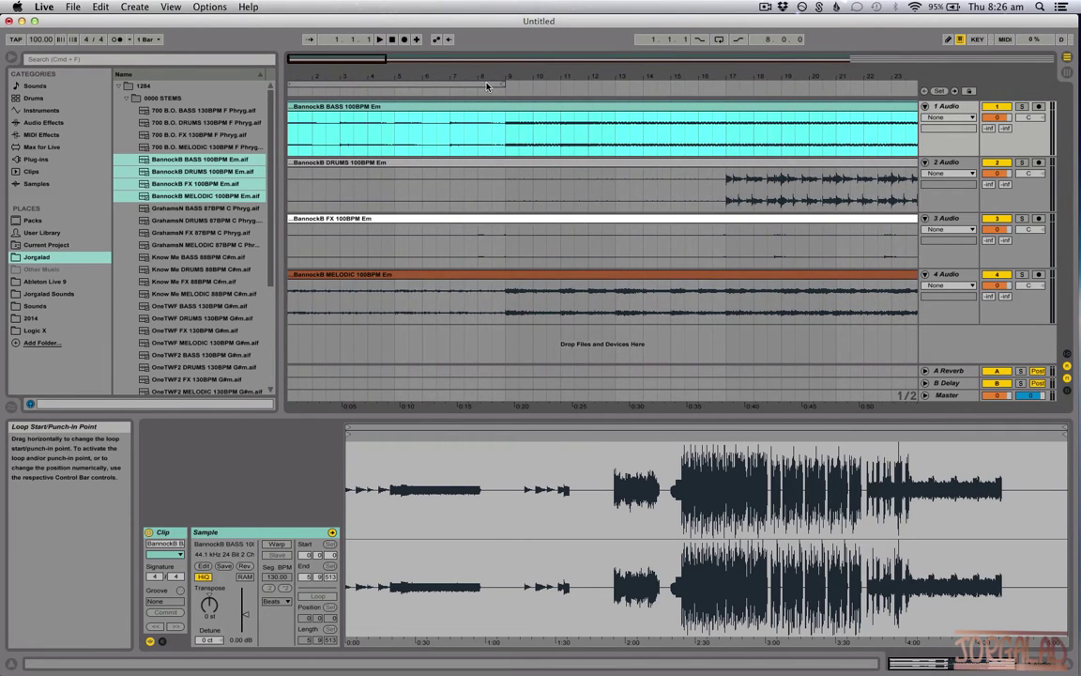
key("plus")
key("plus")
key("plus")
key("plus")
key("plus")
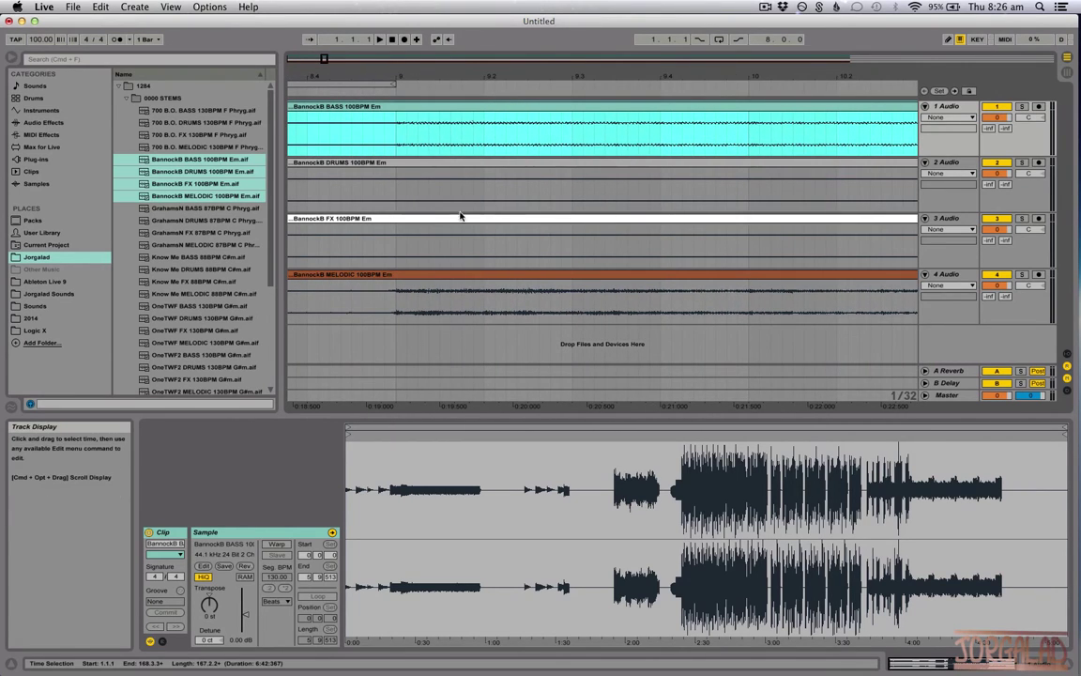
key("minus")
key("minus")
key("minus")
key("minus")
key("minus")
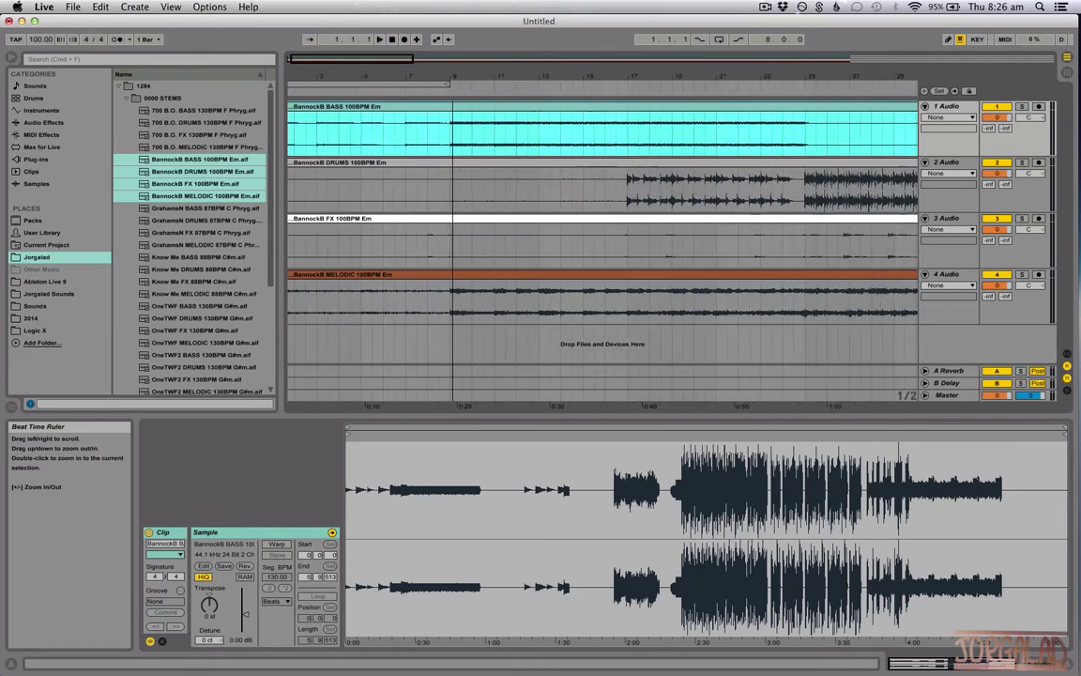
left_click_drag(388, 83, 387, 79)
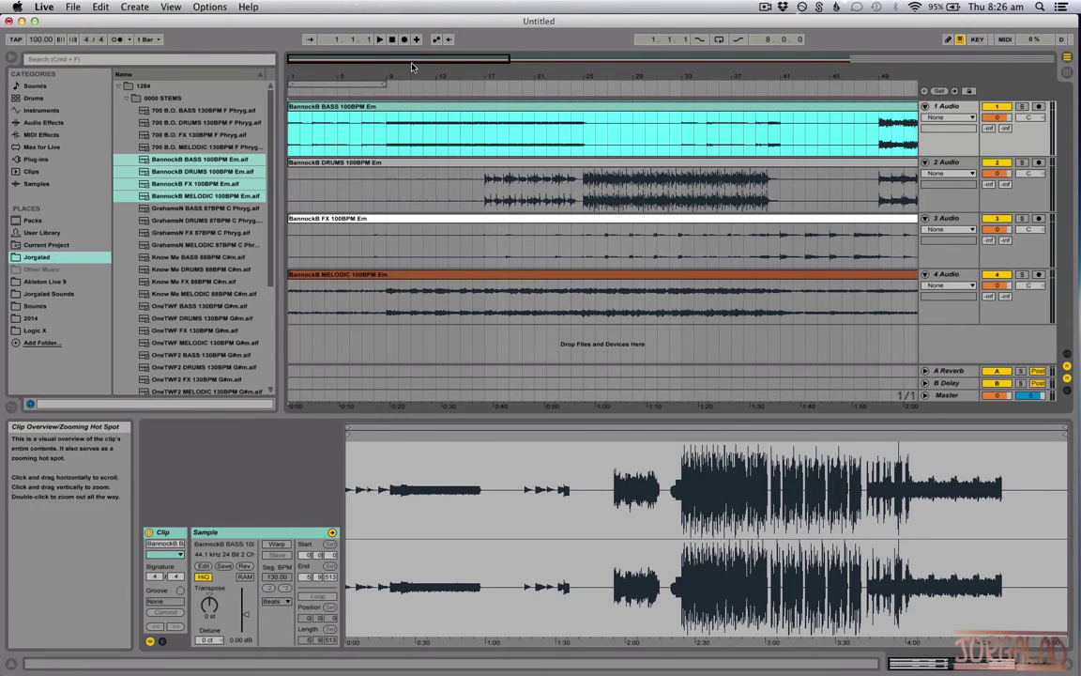
Set the arrangement loop from bar 1 to bar 9, a length of 8.0.0.
left_click(369, 107)
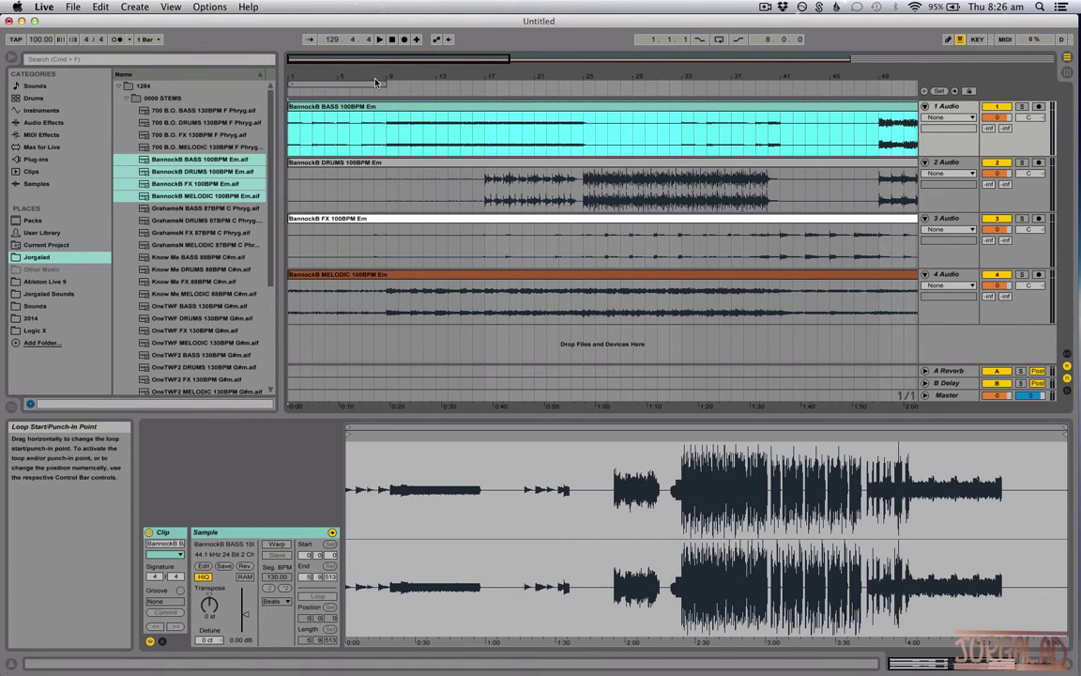
mouse_move(364, 89)
left_mouse_down()
mouse_move(412, 88)
mouse_move(377, 89)
mouse_move(369, 101)
left_mouse_up()
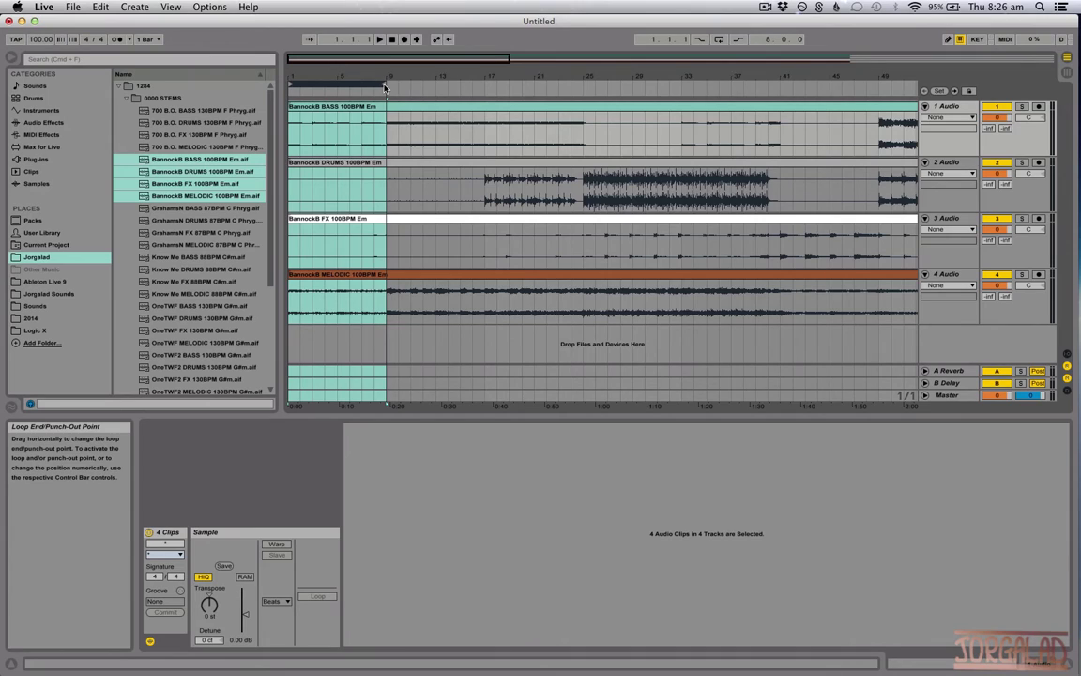
left_click(384, 87)
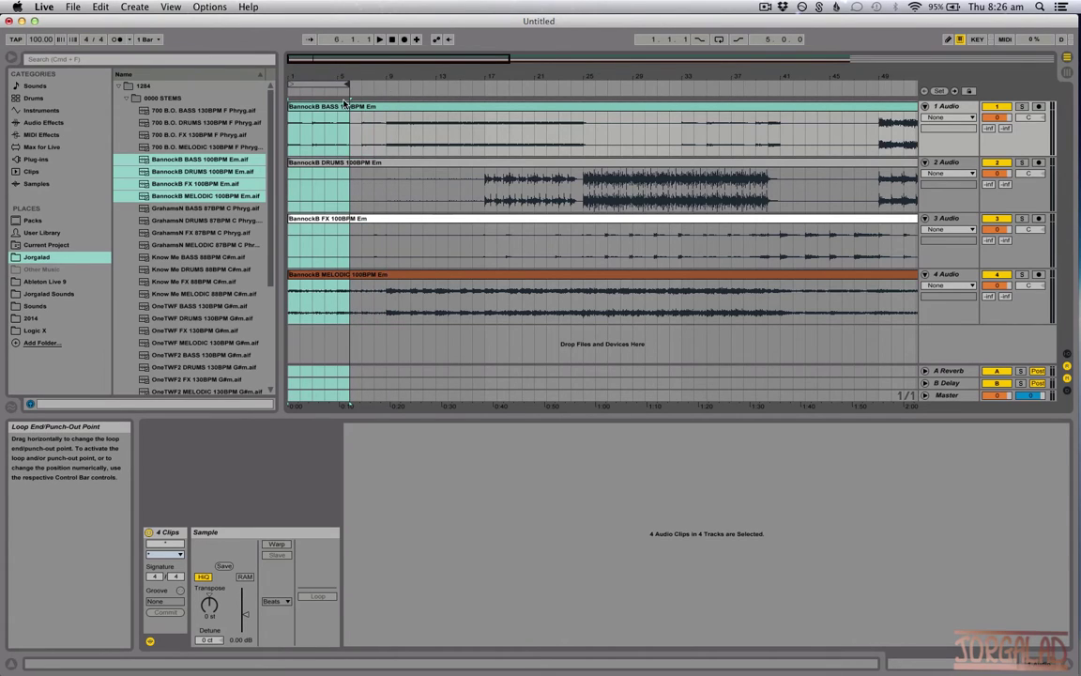
left_click_drag(345, 102, 336, 87)
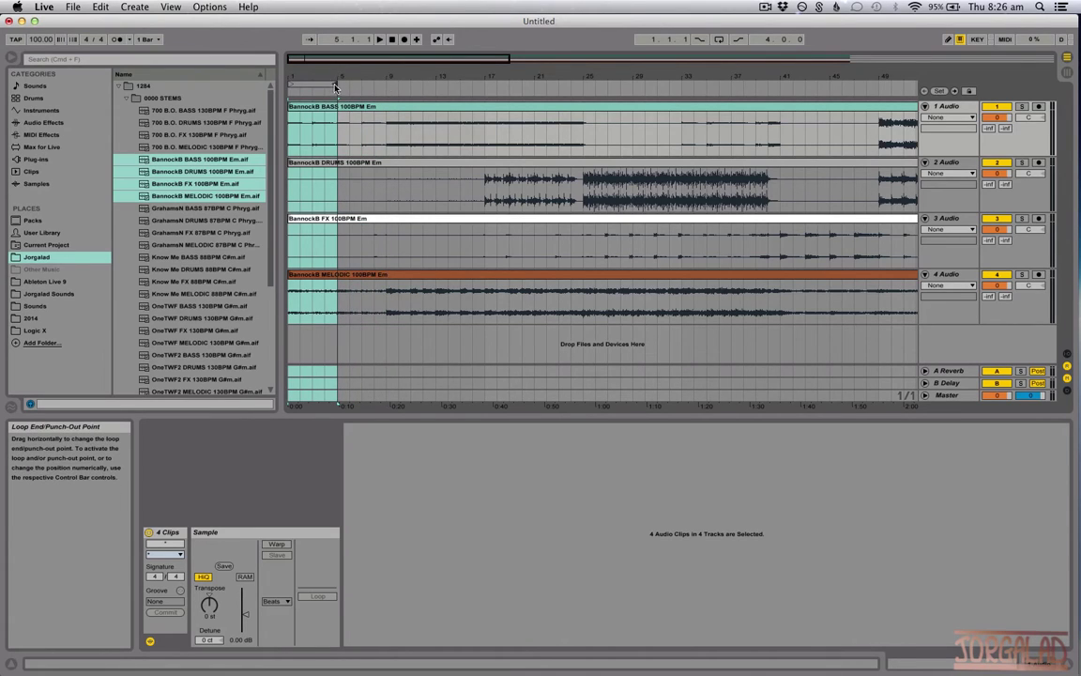
left_click_drag(335, 83, 386, 85)
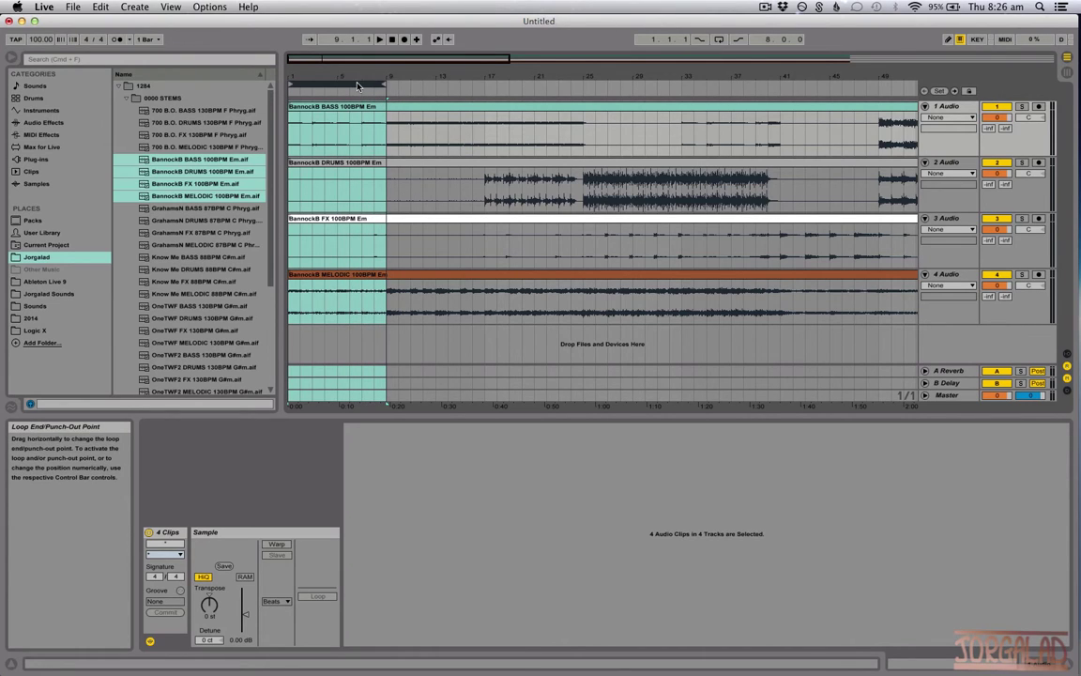
Split all four stems at bar 9, then at the next 8-bar boundary.
right_click(344, 119)
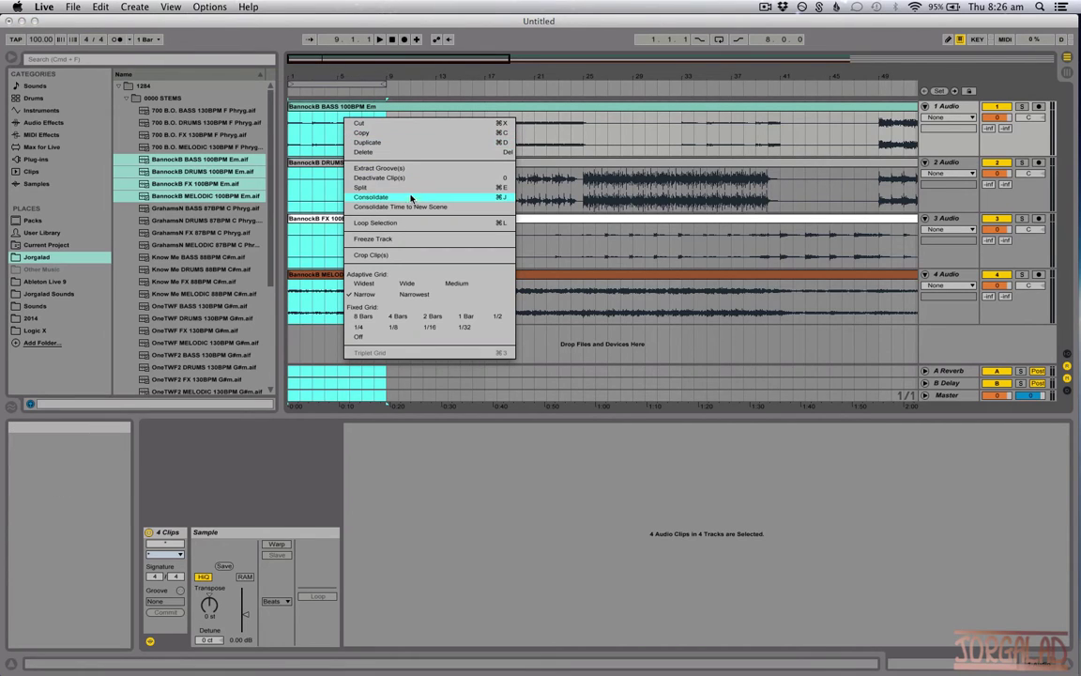
left_click(411, 189)
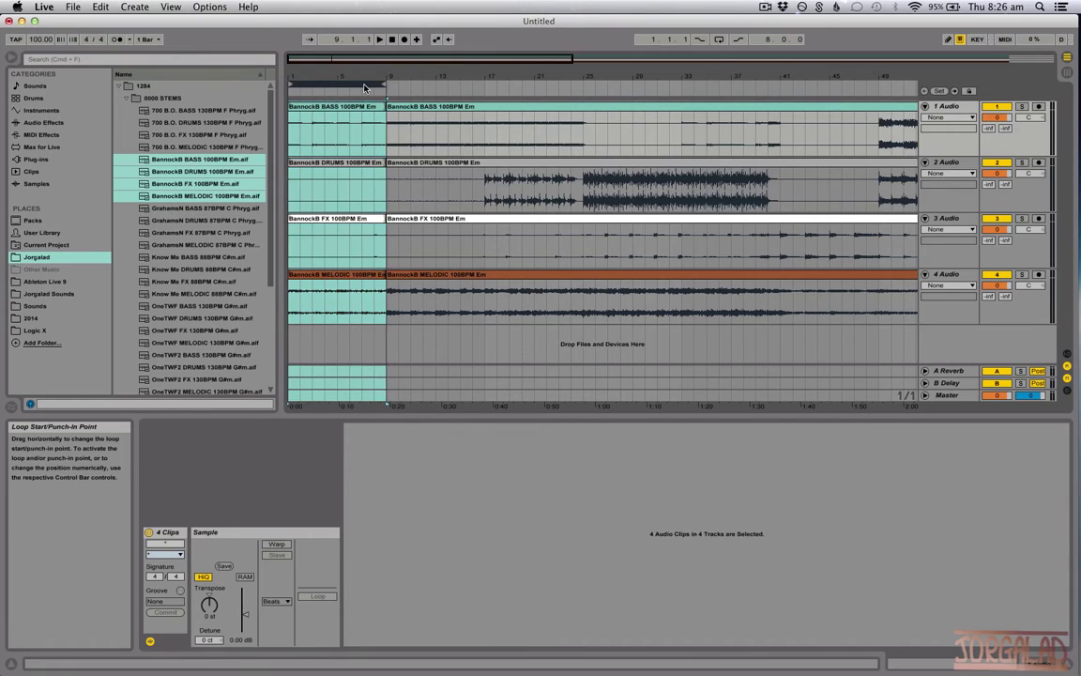
left_click_drag(365, 87, 549, 99)
key("super+e")
key("super+e")
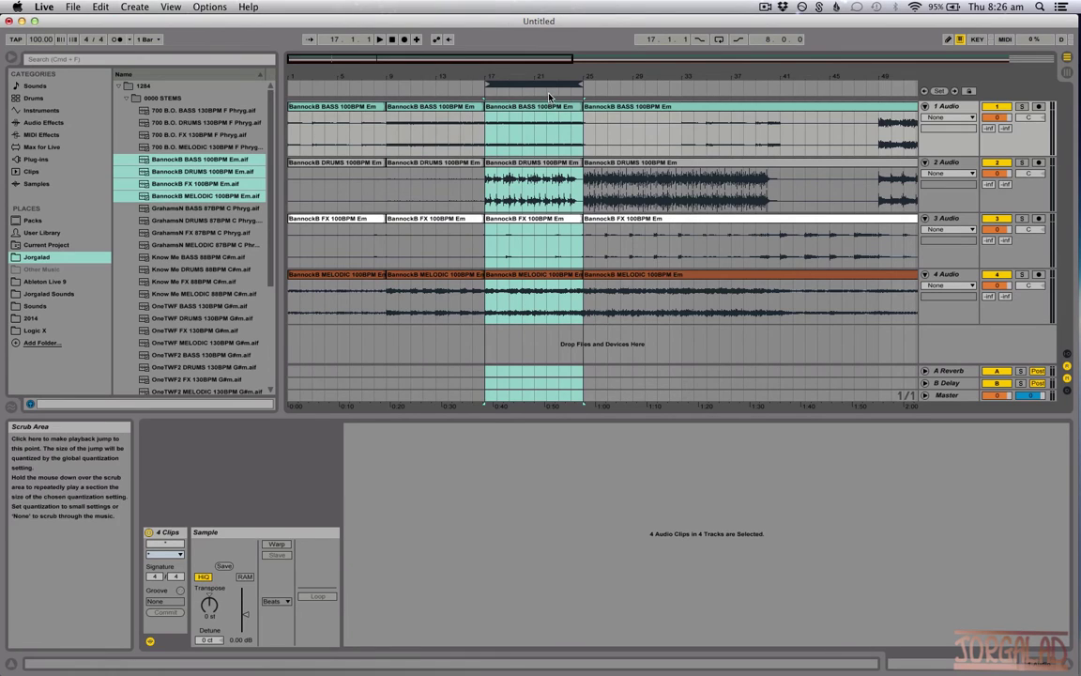
Split all four stems at bars 33, 41 and 49.
left_click_drag(554, 85, 636, 89)
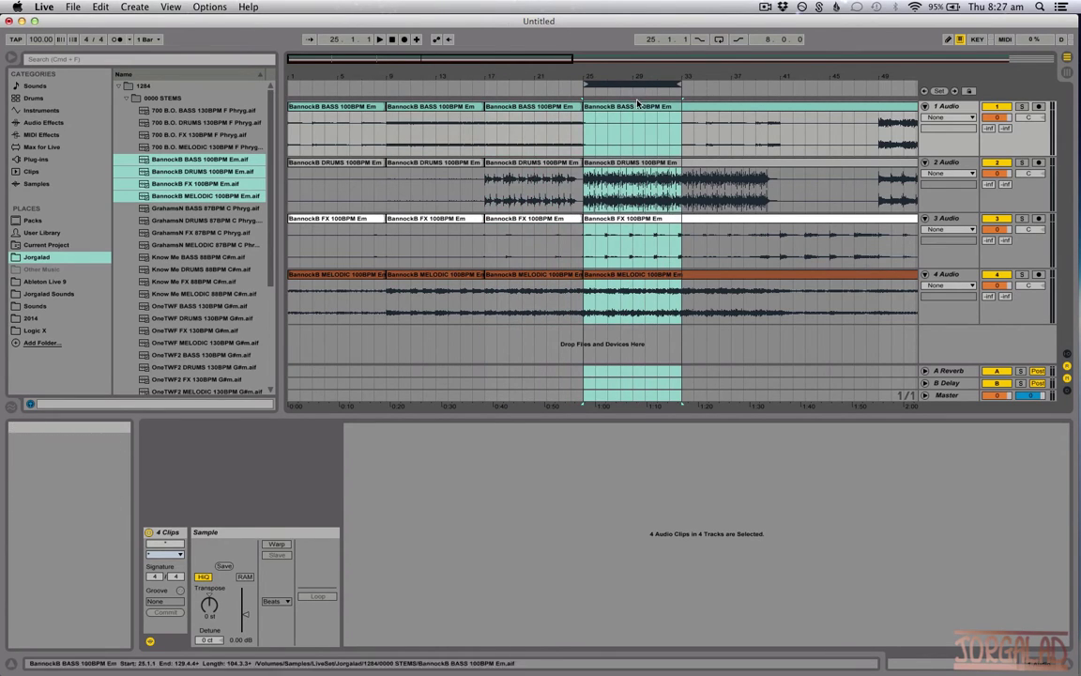
key("super+e")
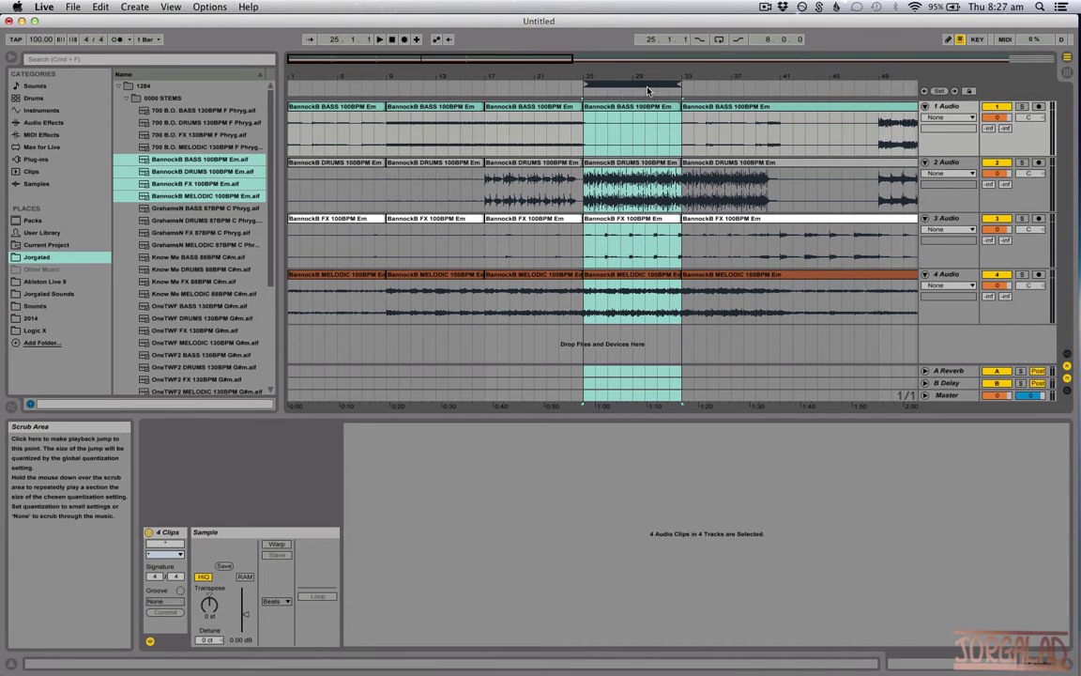
left_click_drag(646, 88, 754, 120)
key("super+e")
left_click_drag(741, 75, 610, 136)
key("super+e")
key("super+e")
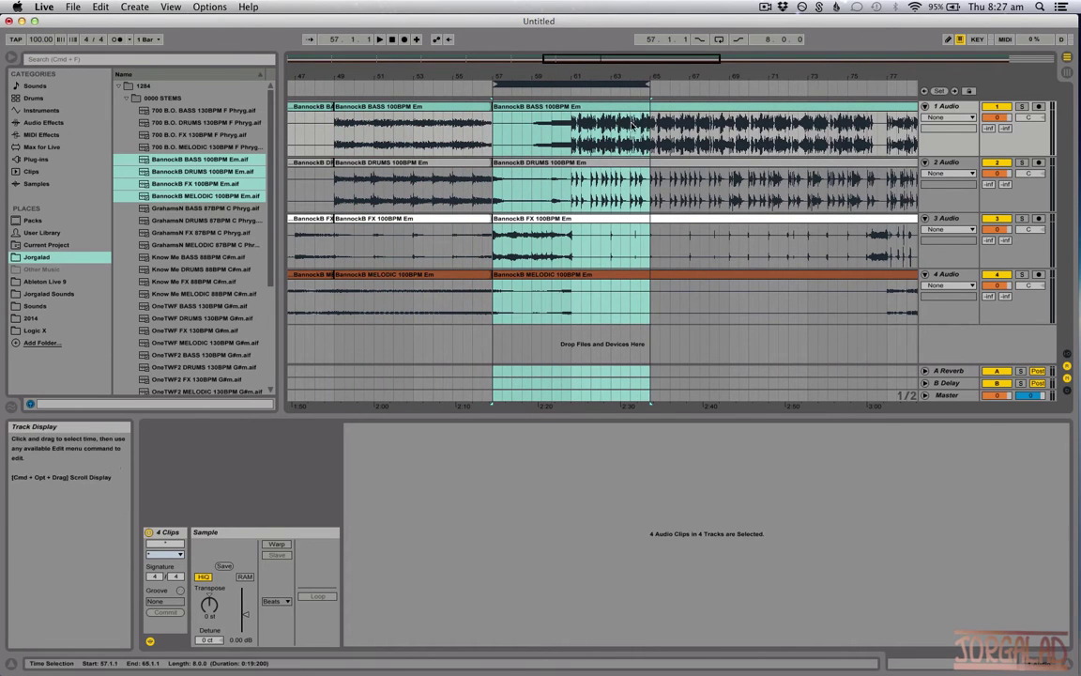
Rebuild the 8-bar loop at bars 69–77 and split all four stems at bar 77.
left_click_drag(649, 86, 571, 87)
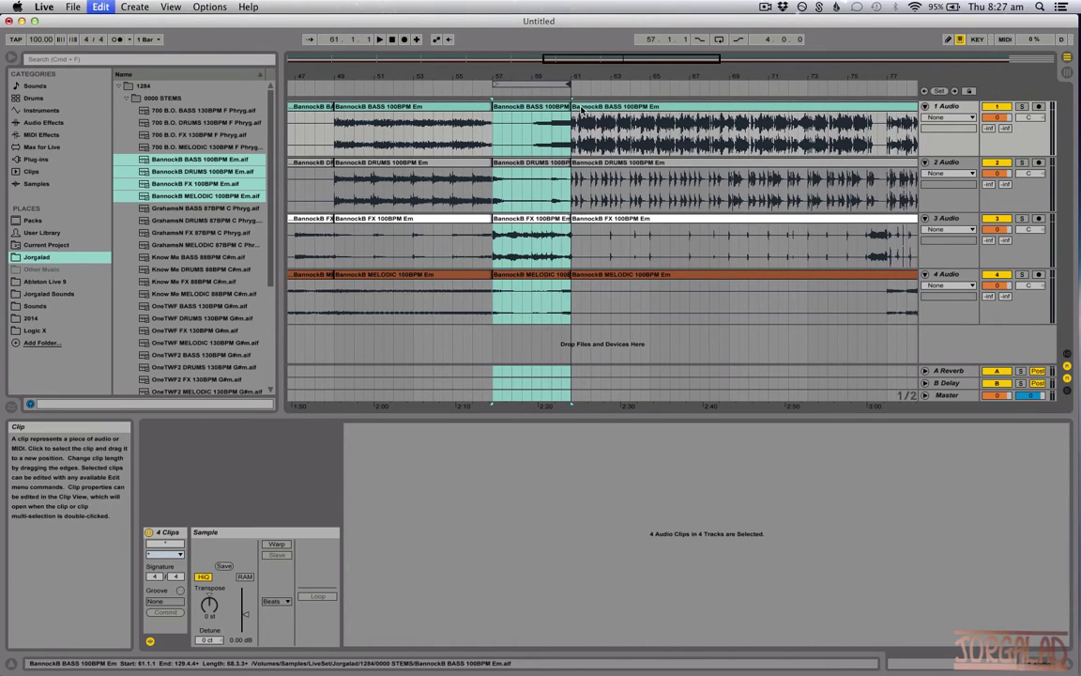
left_click_drag(547, 94, 626, 98)
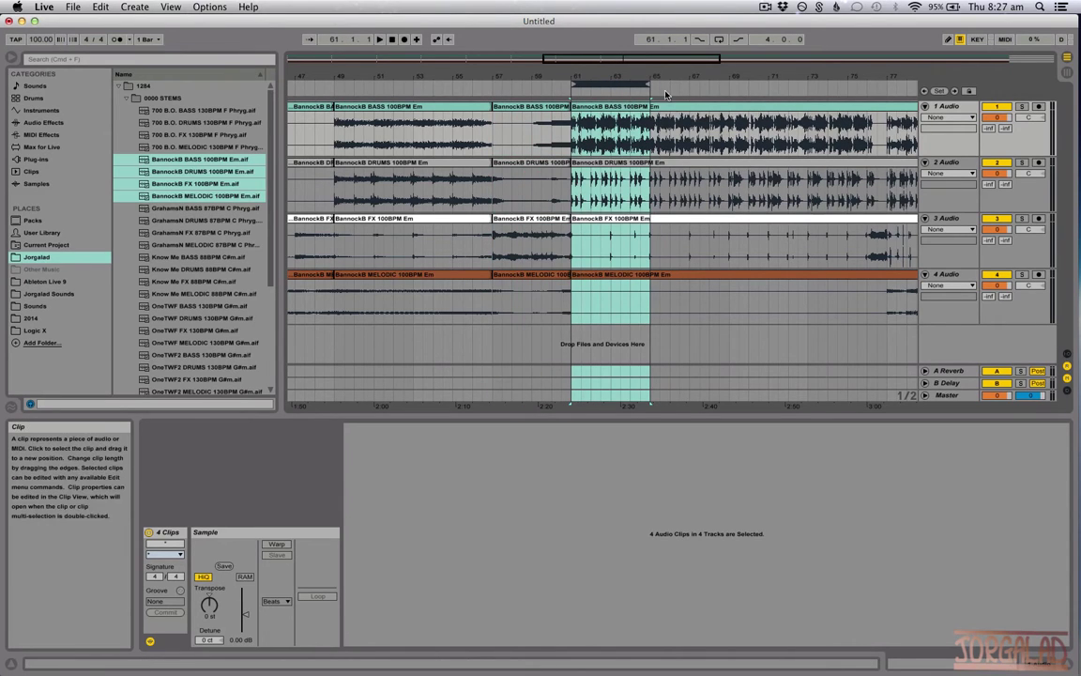
key("super+Up")
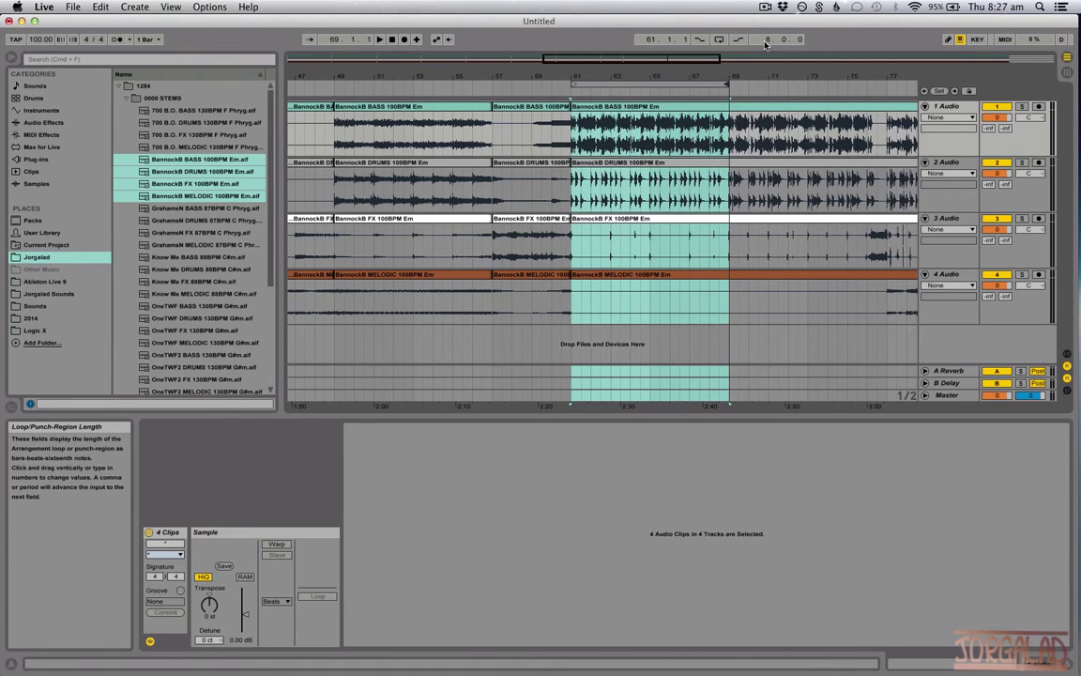
left_click_drag(720, 85, 850, 92)
left_click(849, 92)
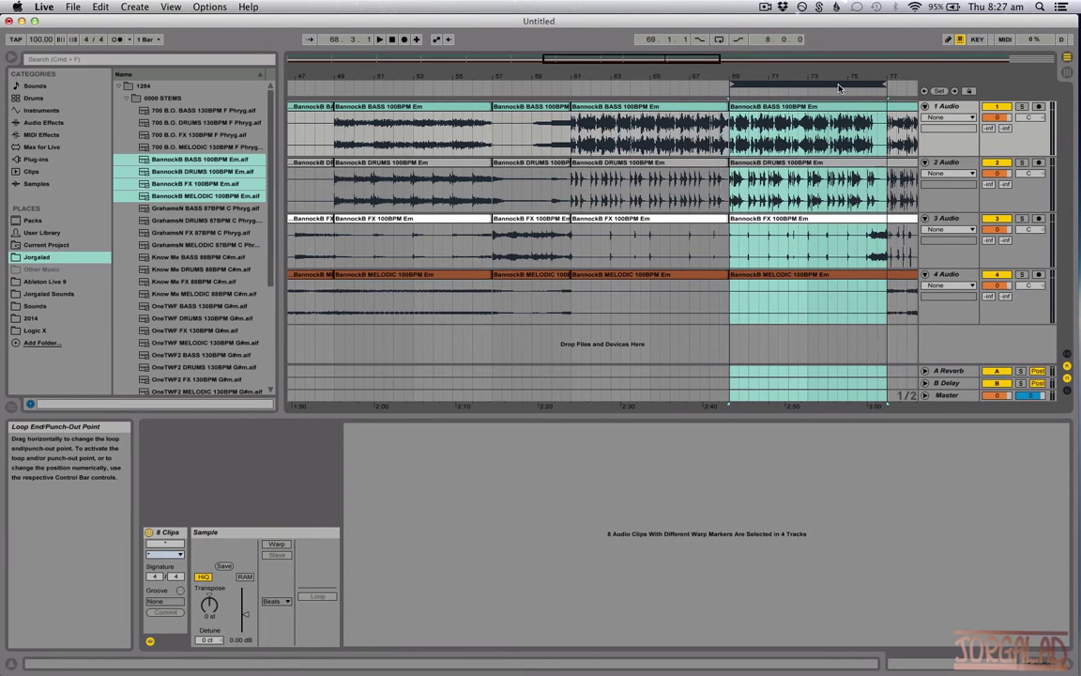
key("super+e")
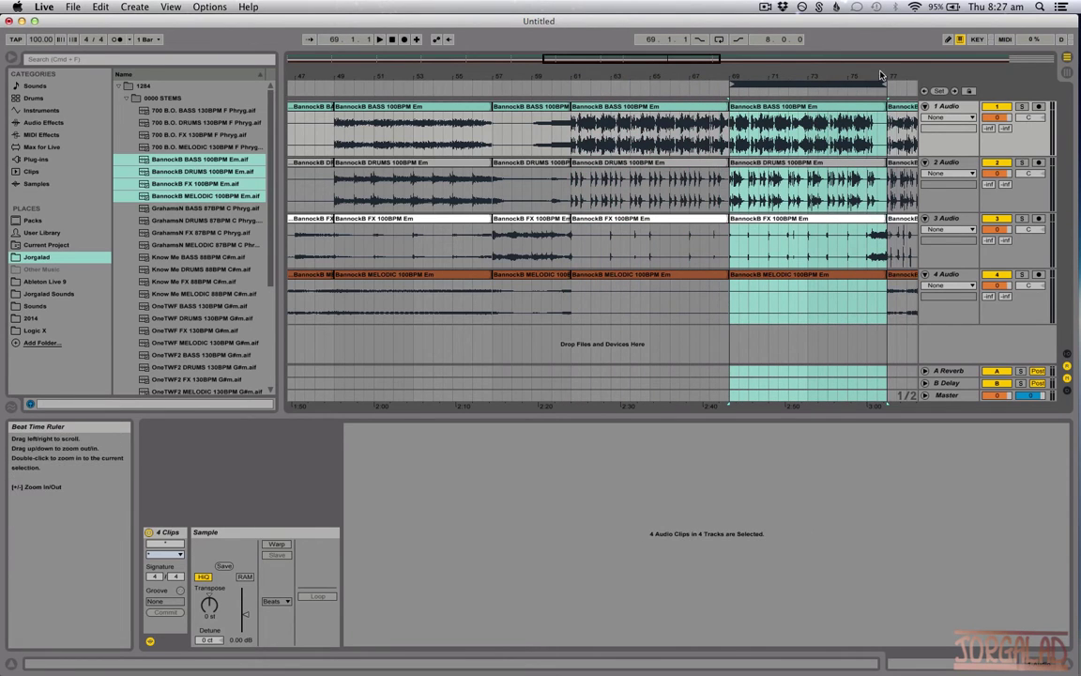
Undo the splits at bars 93 and 101 and split all four stems at bar 94 instead.
left_click_drag(880, 75, 628, 85)
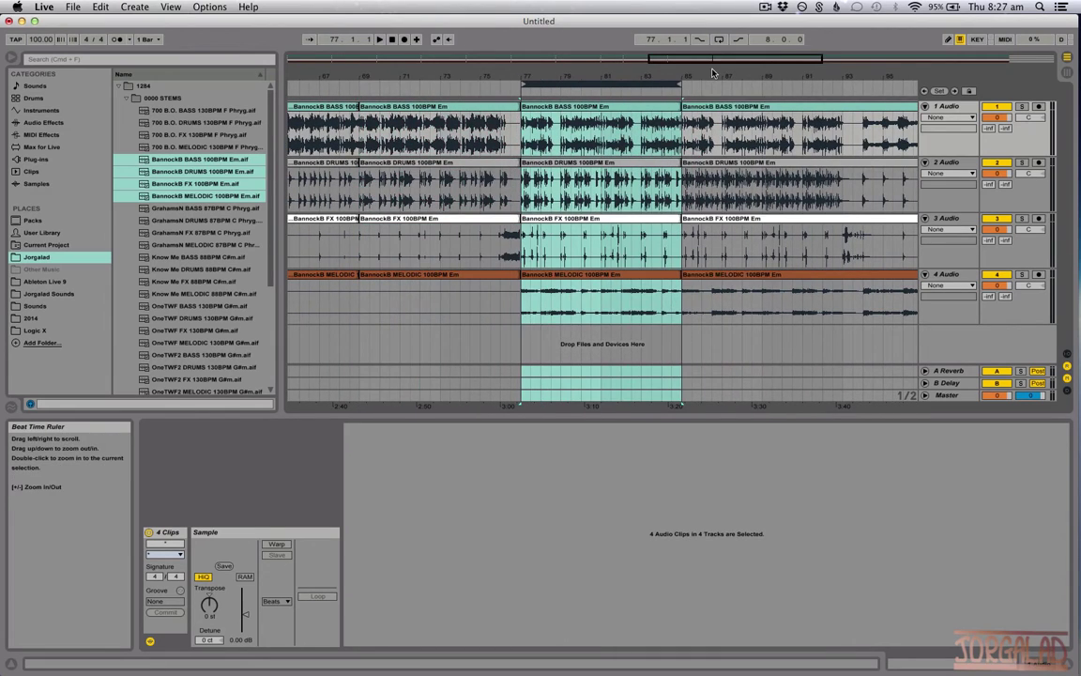
left_click_drag(712, 73, 570, 83)
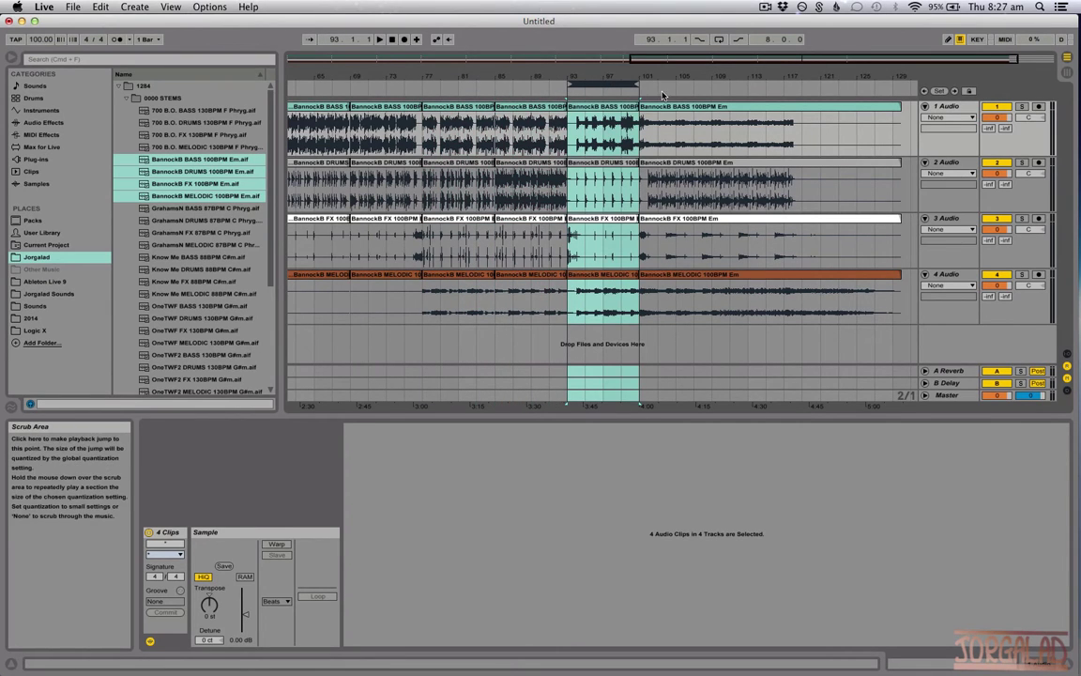
left_click_drag(668, 75, 665, 146)
key("super+z")
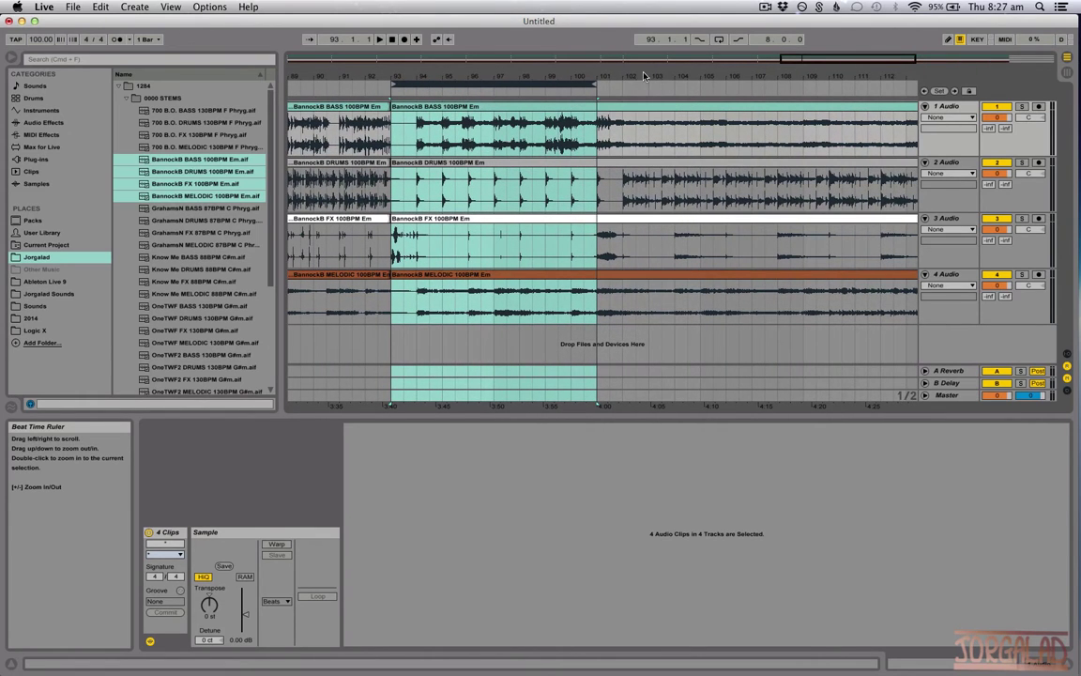
left_click_drag(604, 84, 419, 140)
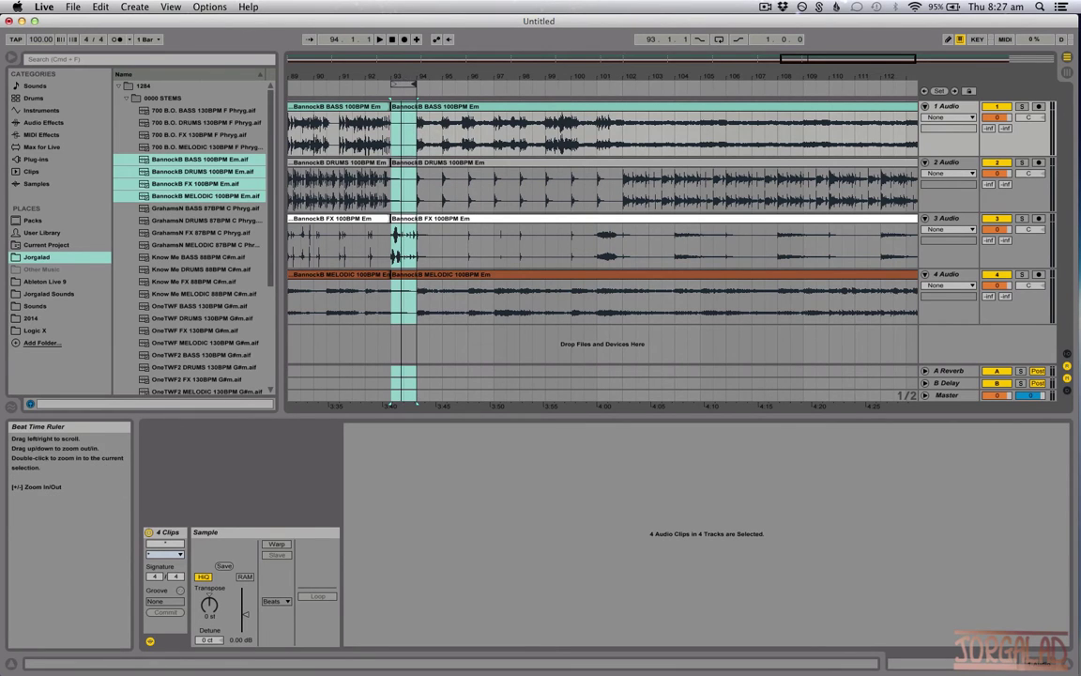
left_click_drag(364, 73, 368, 96)
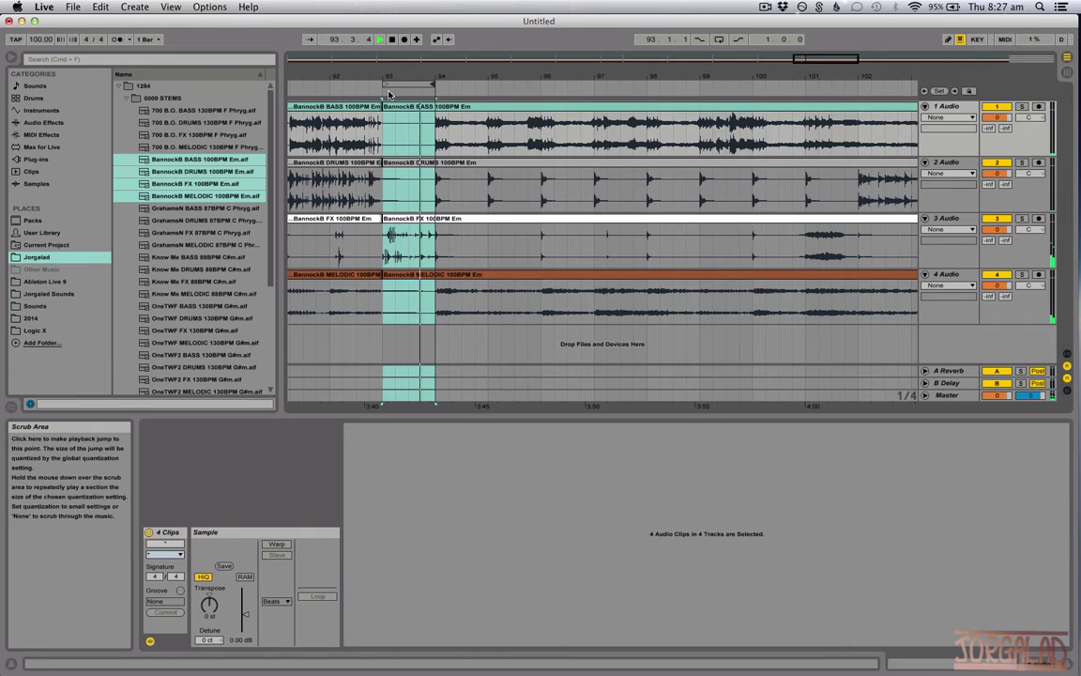
key("super+e")
key("space")
Move the 8-bar loop to bars 102–110.
left_click_drag(409, 84, 864, 130)
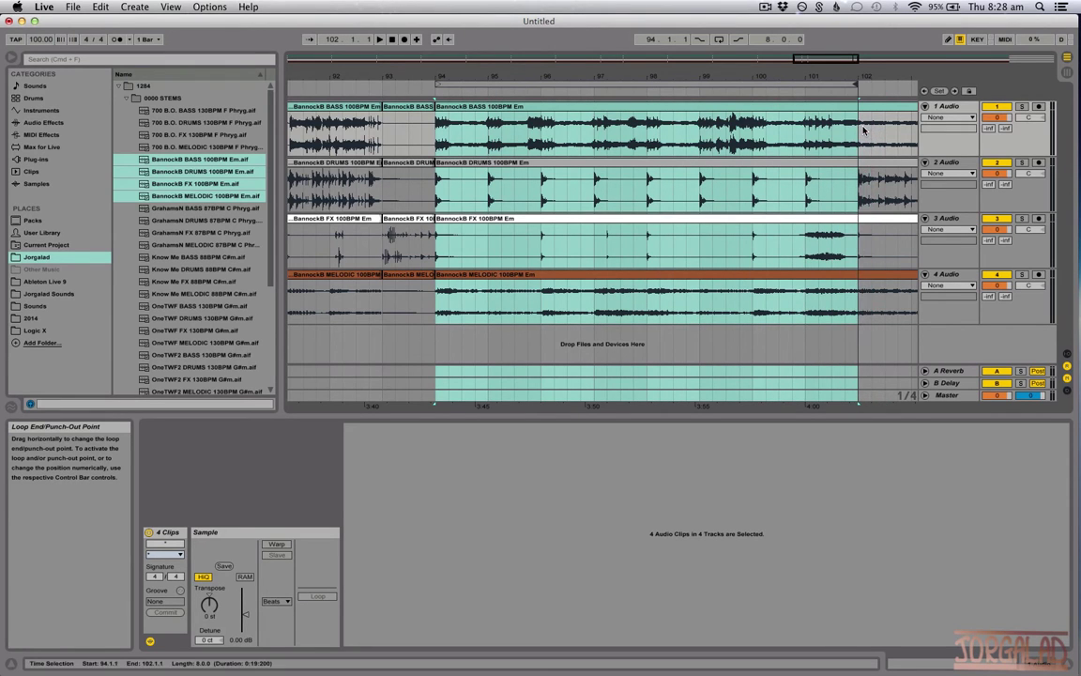
key("minus")
key("minus")
key("minus")
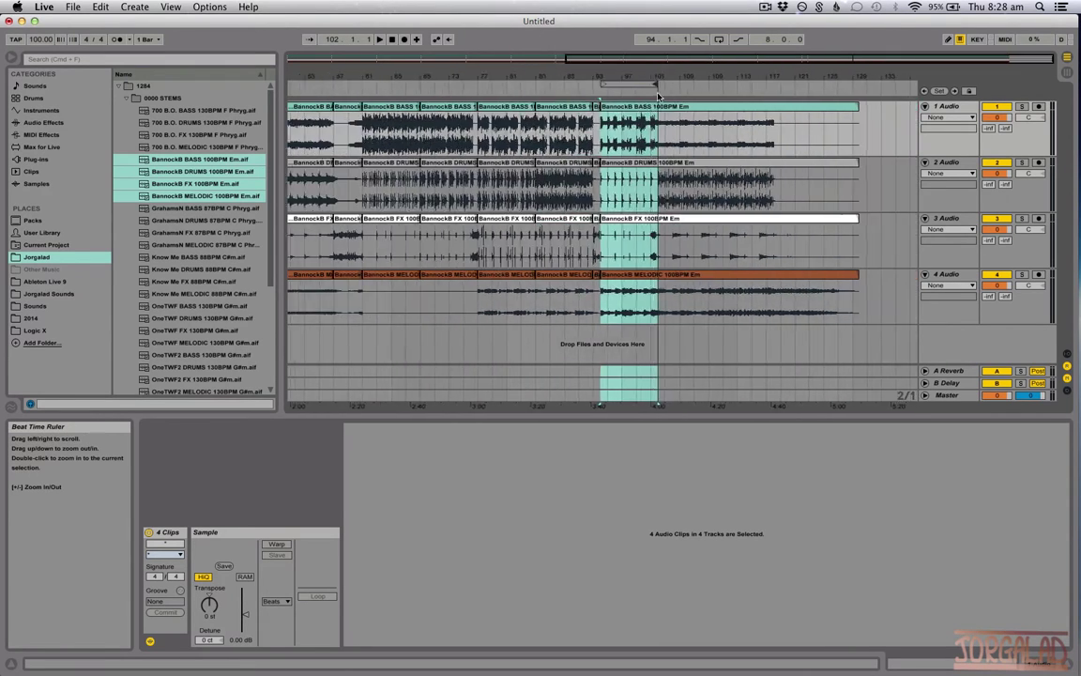
left_click_drag(627, 84, 701, 117)
key("plus")
left_click_drag(643, 79, 909, 107)
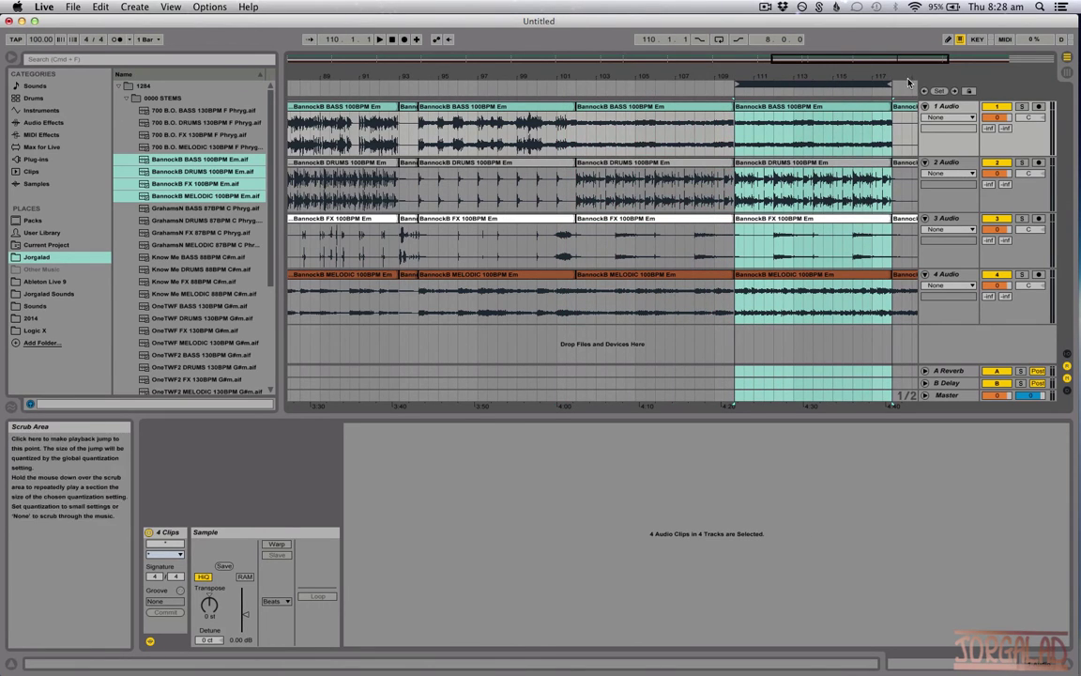
Delete the leftover fragments after bar 128 on all four stems and zoom out to the whole song.
scroll(821, 89, "right", 5)
left_click_drag(644, 77, 813, 106)
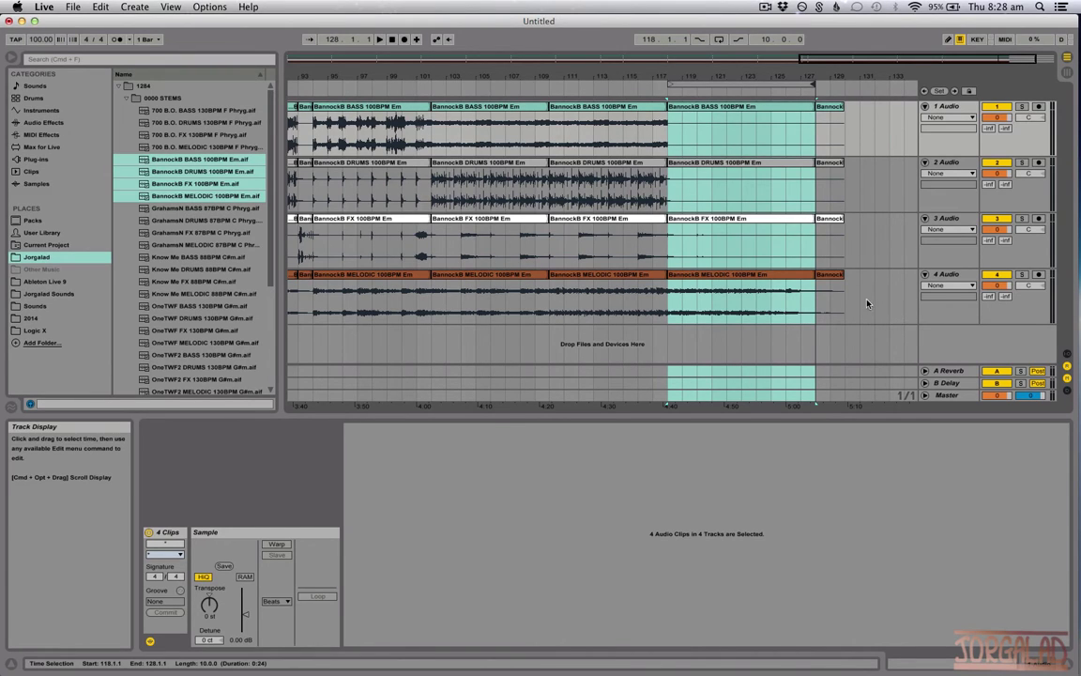
left_click_drag(858, 310, 819, 113)
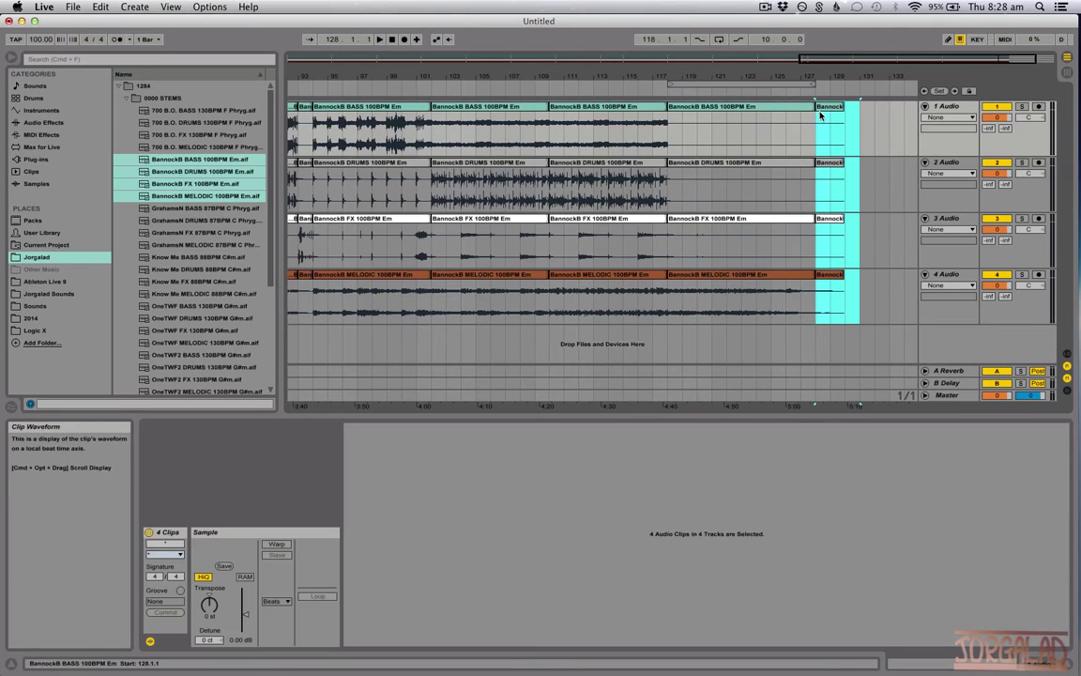
key("Delete")
key("minus")
key("minus")
key("minus")
key("minus")
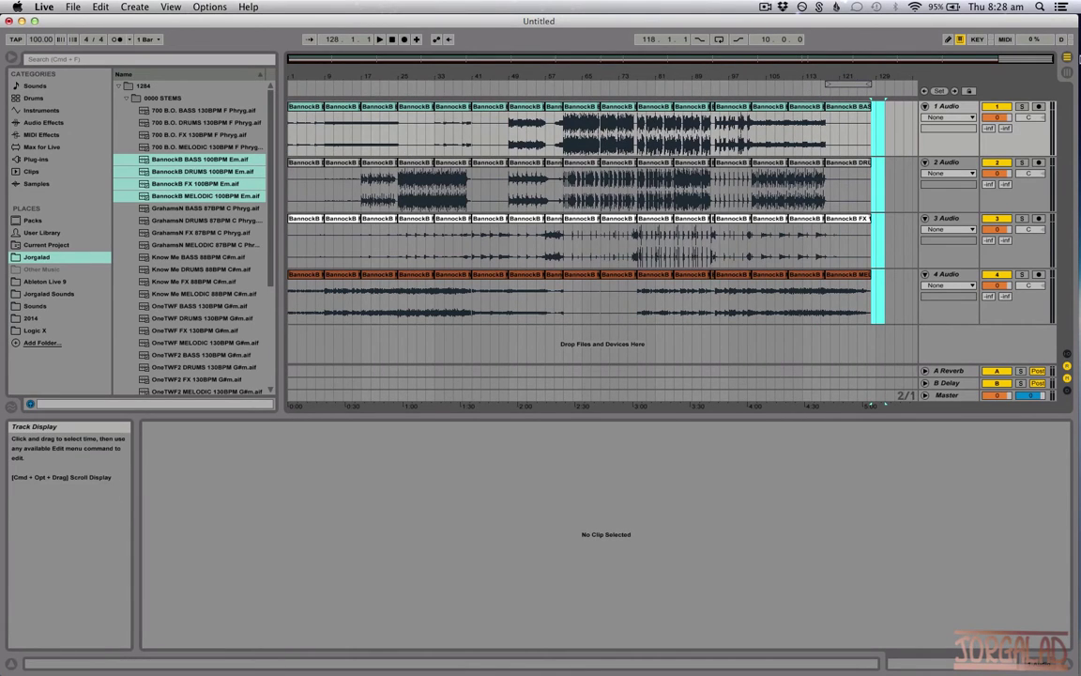
Move the 8-bar loop back to bars 1–9 at the song's start.
left_click_drag(859, 89, 327, 87)
left_click(317, 109)
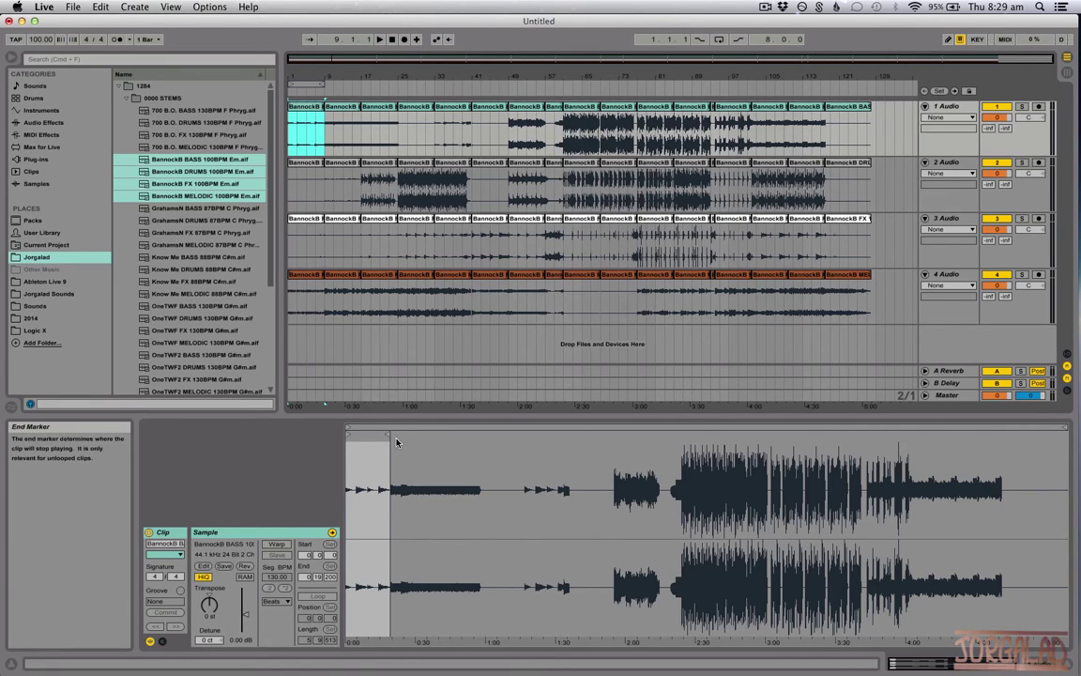
Consolidate bars 1–9, 9–17 and 17–25 of all four stems into new clips.
left_click(298, 173, "shift")
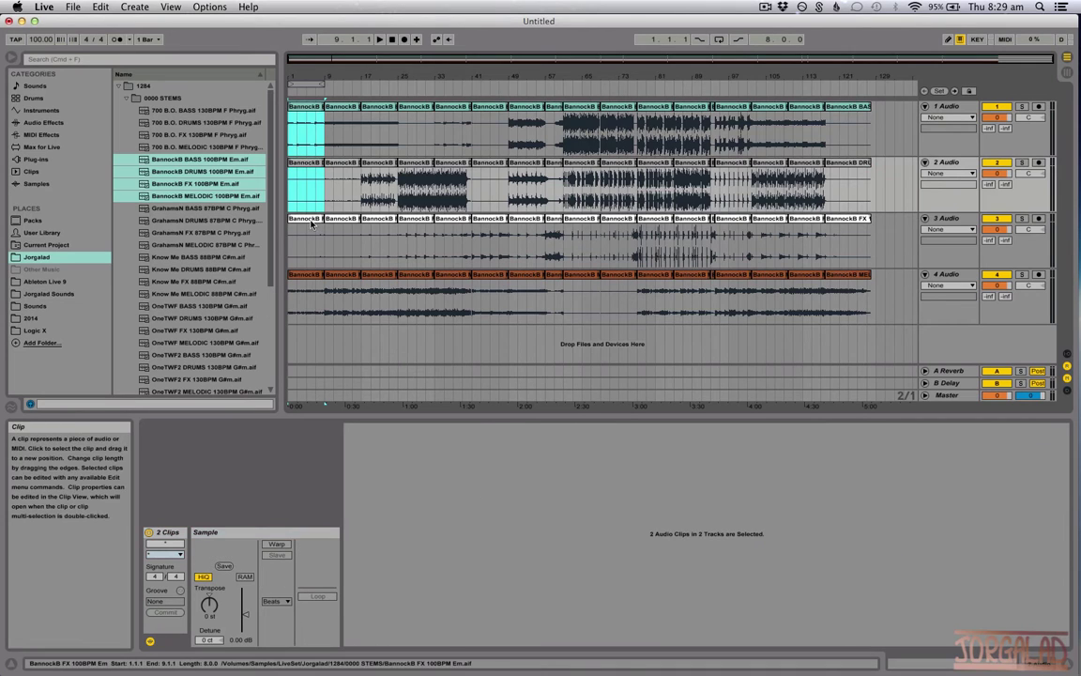
left_click(306, 218, "shift")
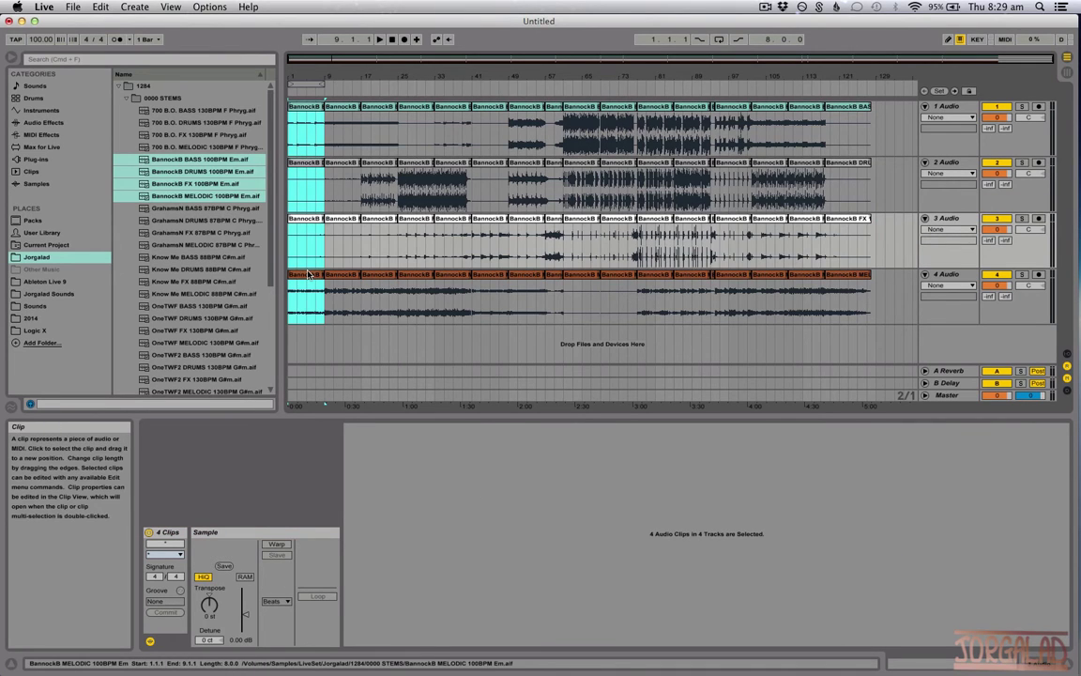
left_click(308, 274, "shift")
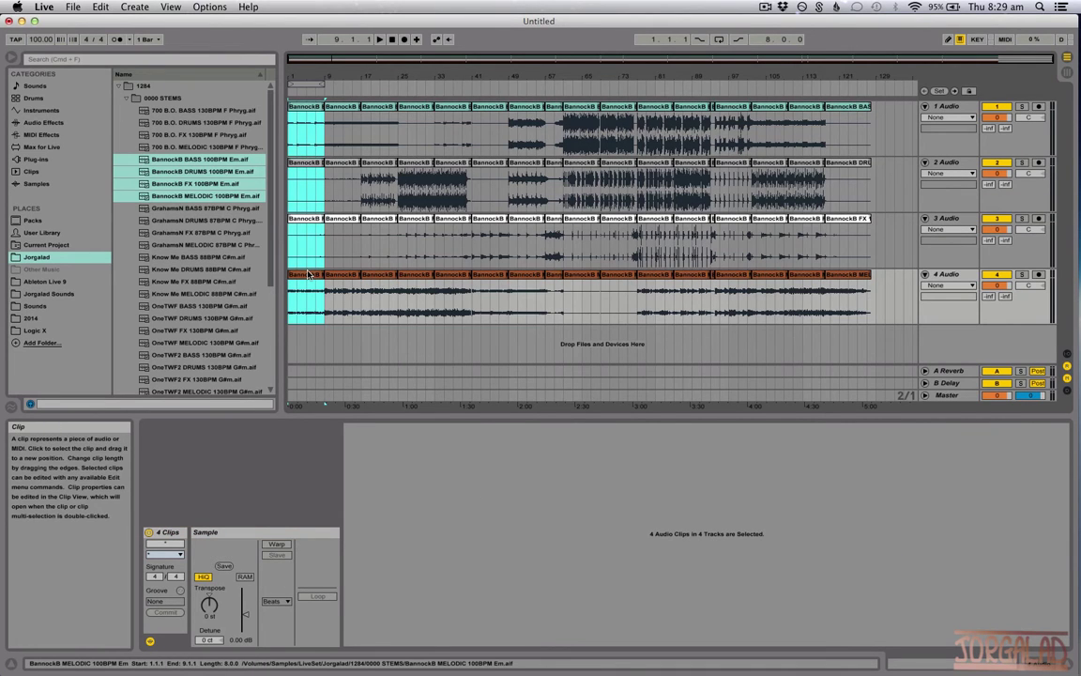
key("super+j")
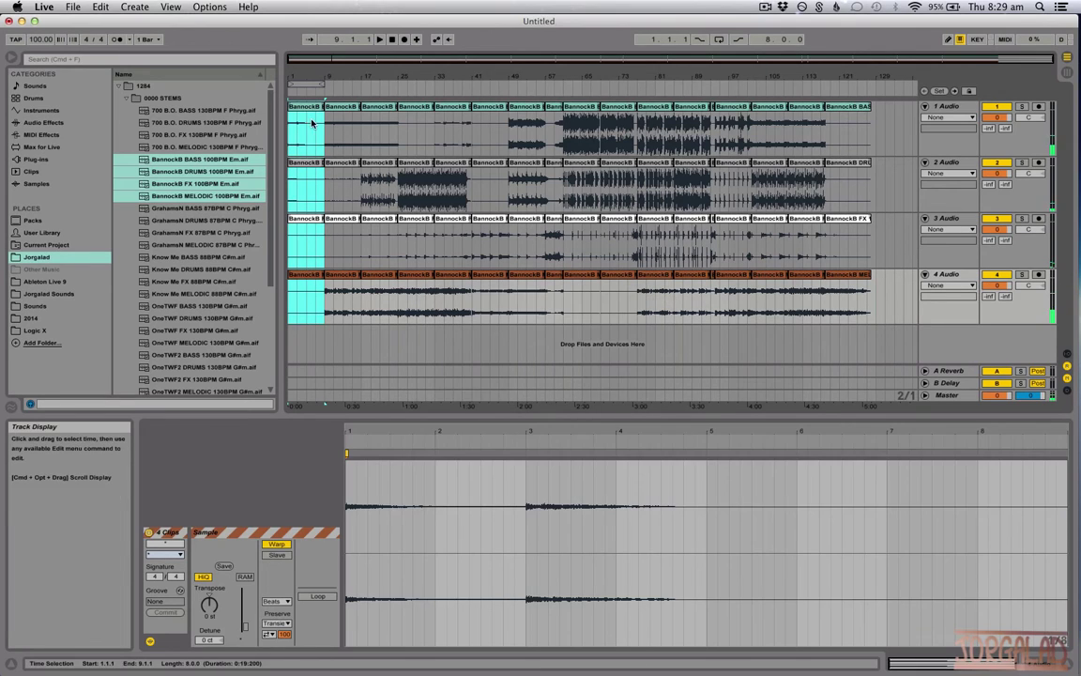
left_click_drag(308, 89, 349, 101)
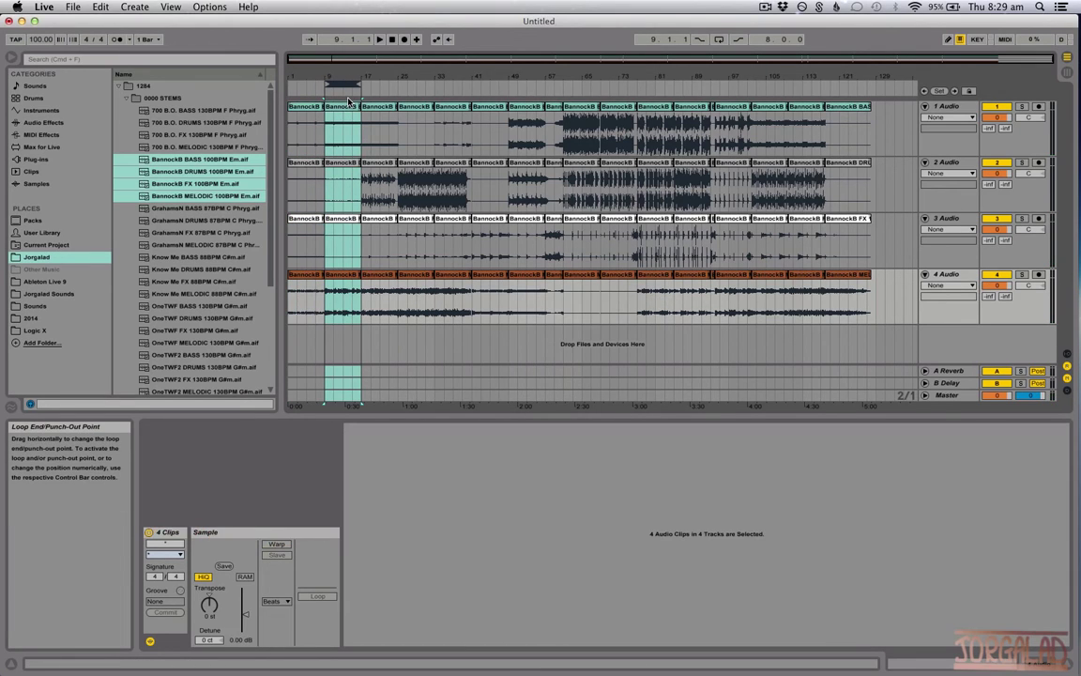
key("super+j")
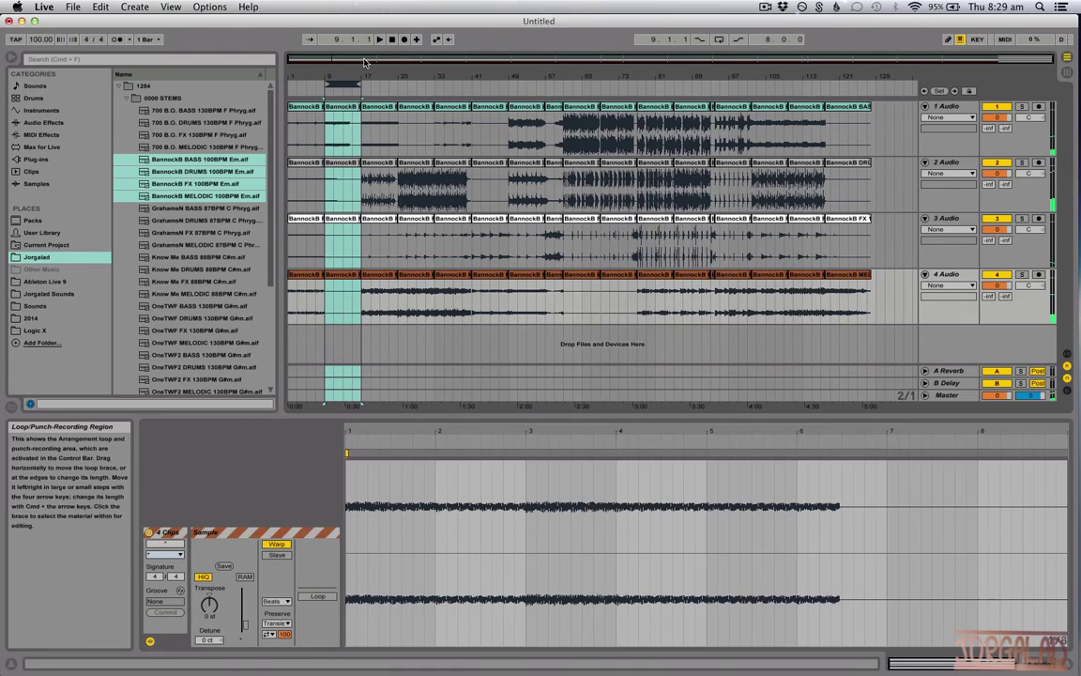
left_click_drag(341, 86, 385, 95)
key("super+j")
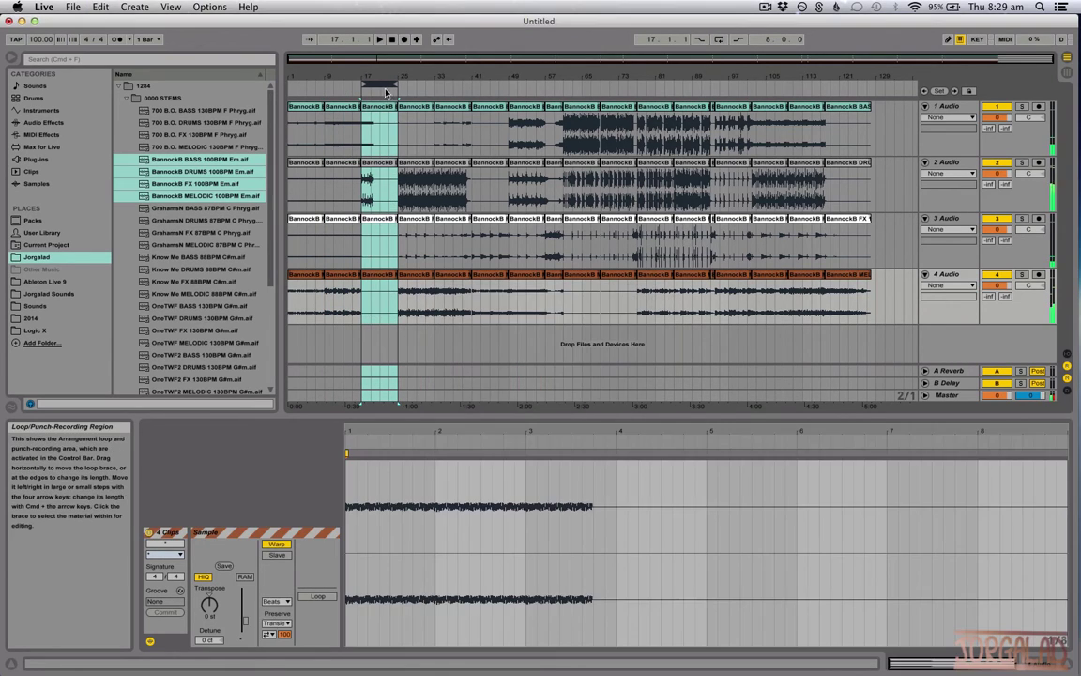
Stretch the loop to span bars 1–129, a length of 128.0.0.
left_click_drag(383, 86, 424, 99)
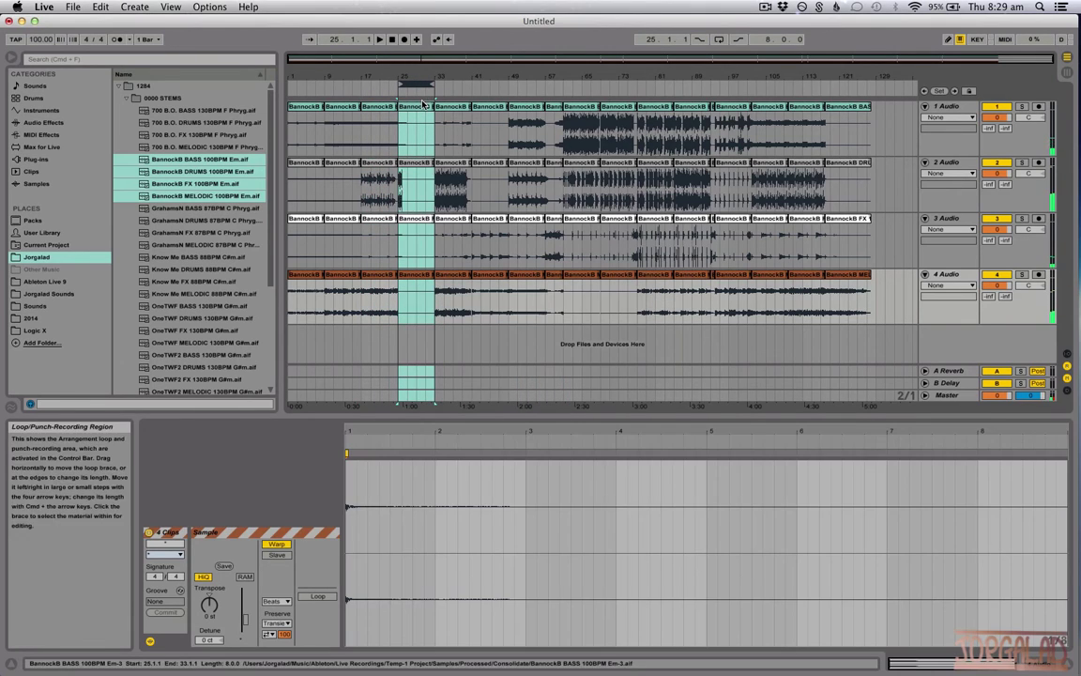
left_click_drag(398, 87, 290, 86)
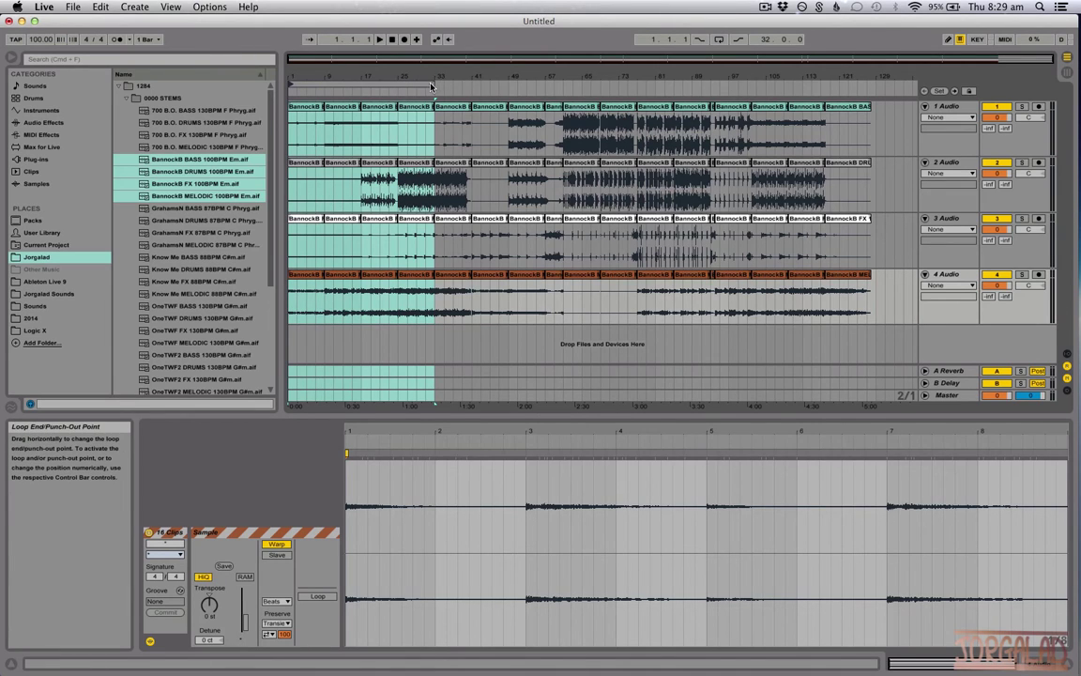
left_click_drag(430, 87, 874, 142)
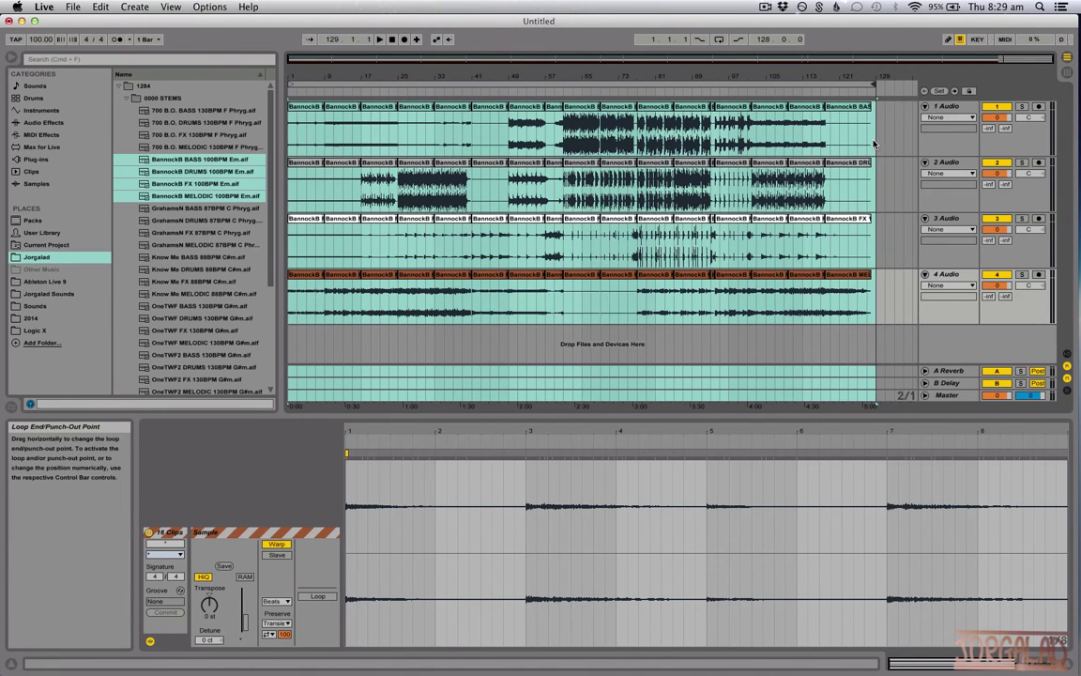
Select all clips and place them in Session View starting at scene 1.
key("super+a")
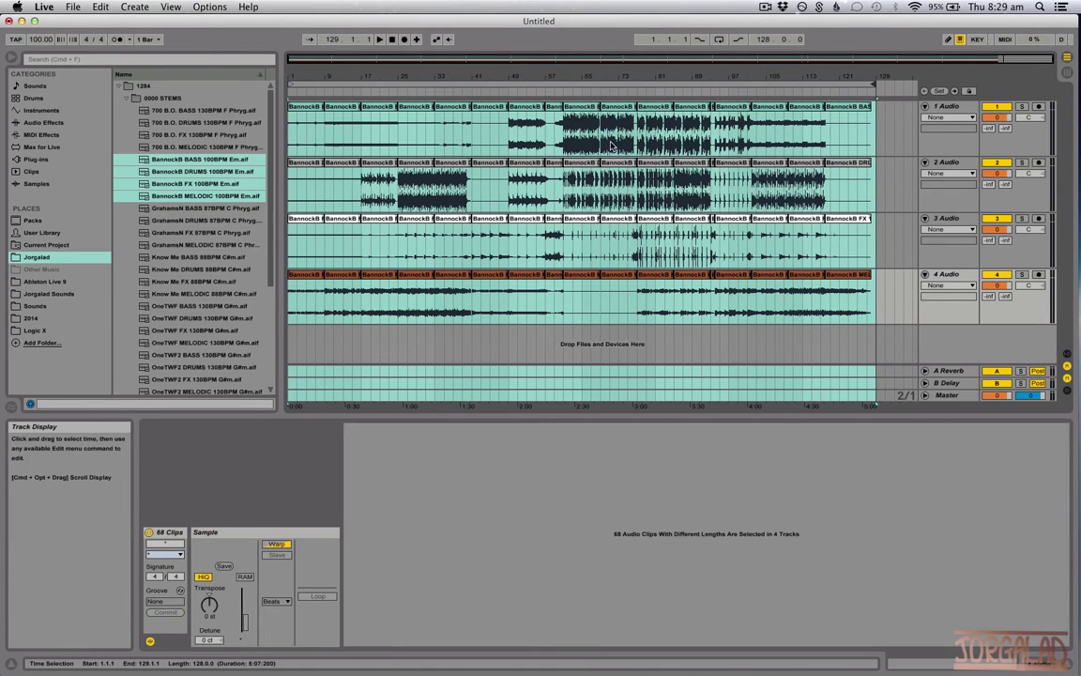
left_click(314, 97)
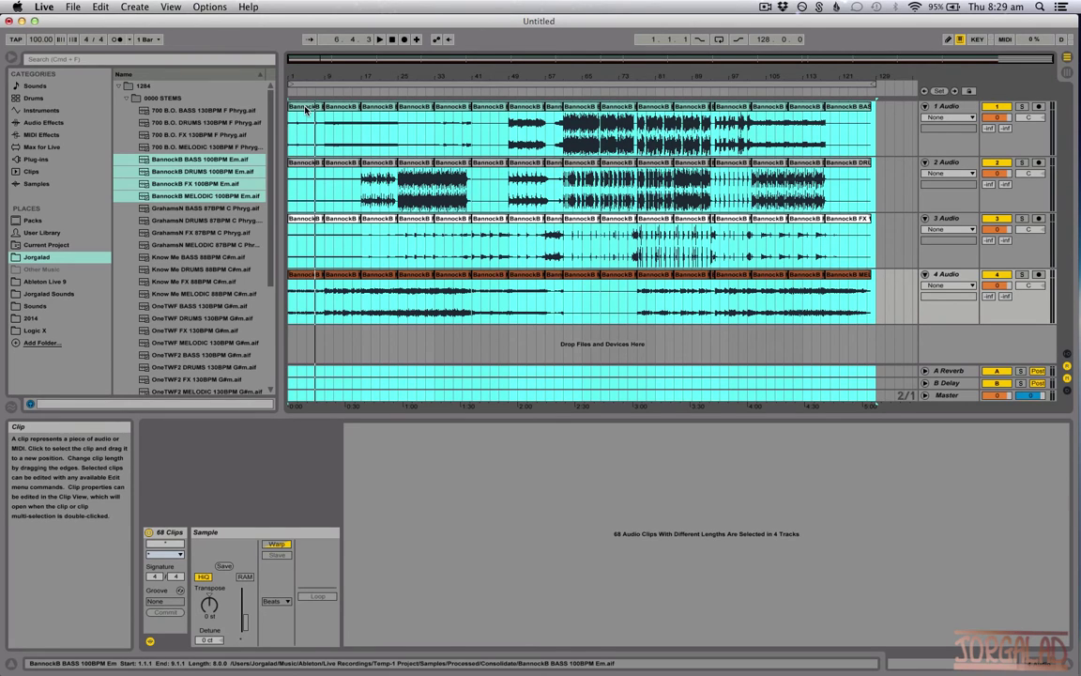
key("Tab")
left_click_drag(326, 106, 324, 79)
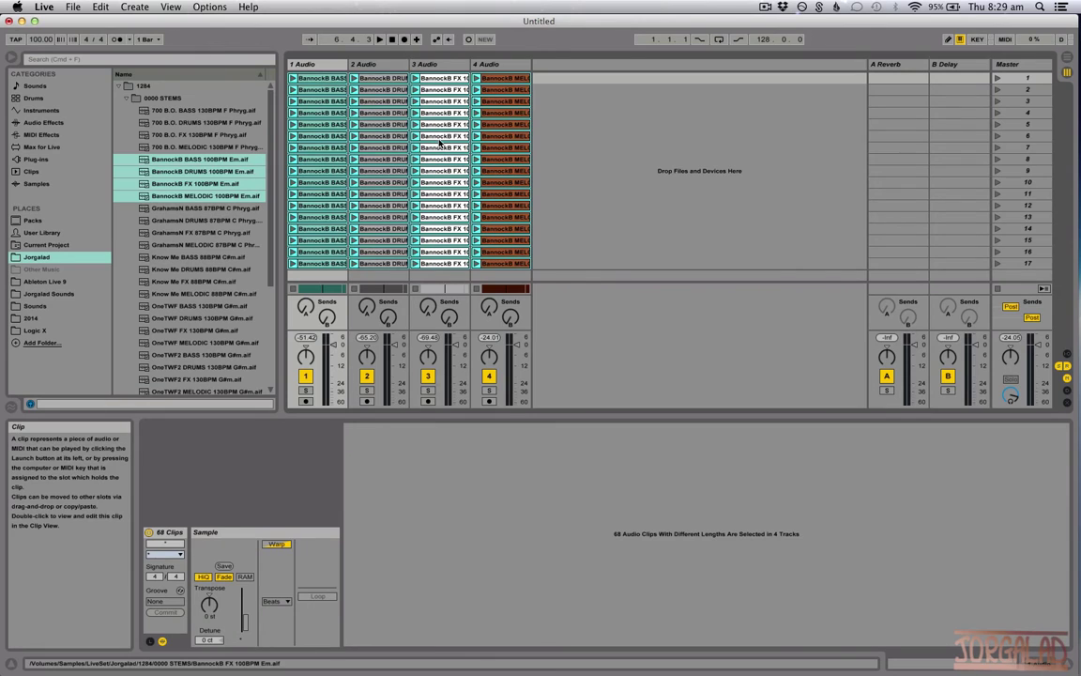
left_click(563, 147)
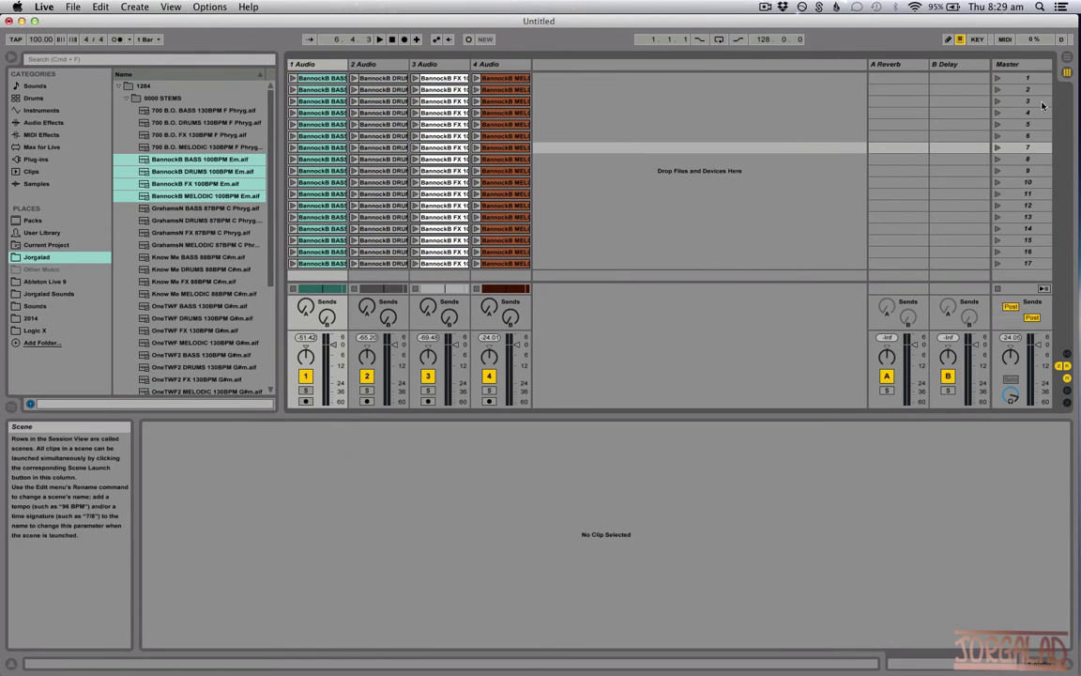
Launch scenes 1 and 2, then inspect the first bass clip.
left_click(998, 79)
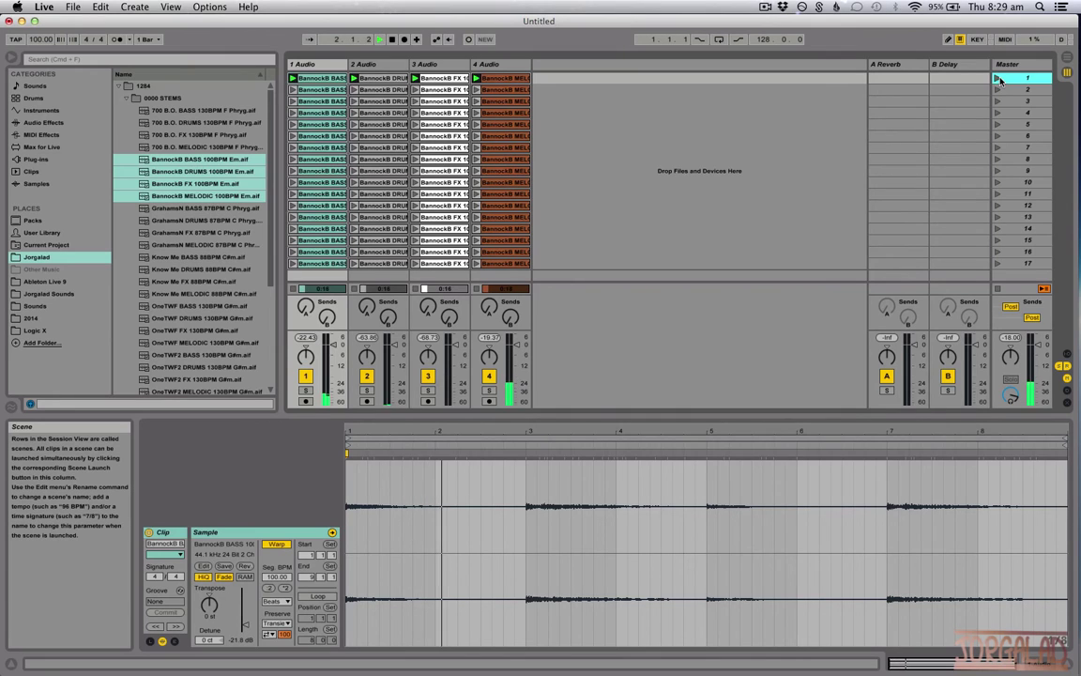
left_click(998, 90)
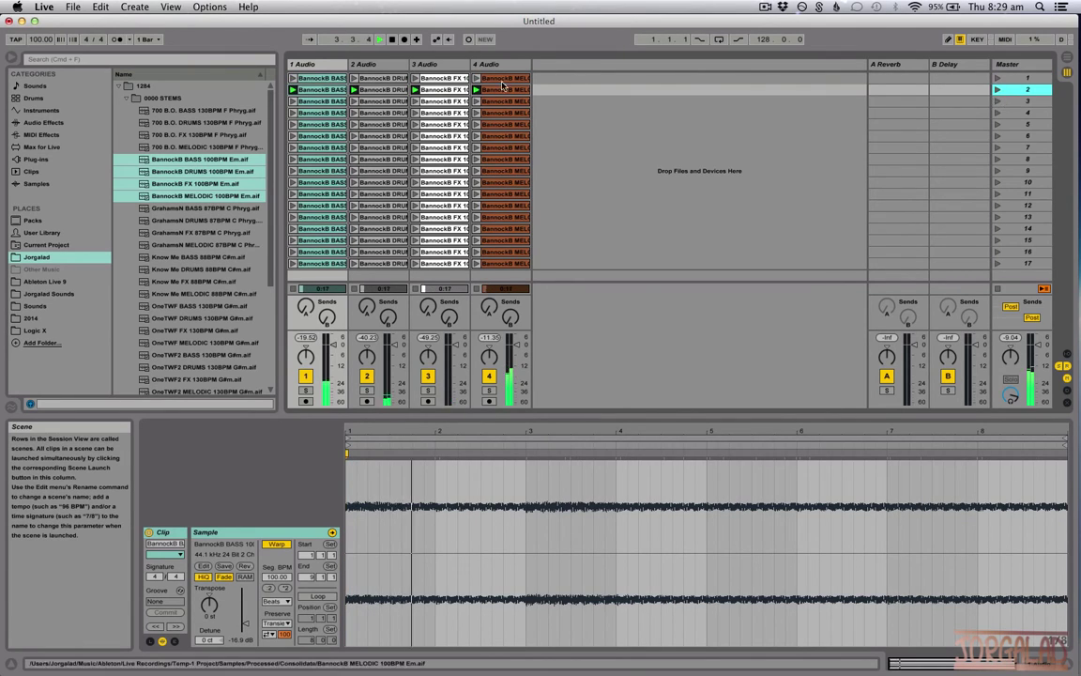
left_click(330, 82)
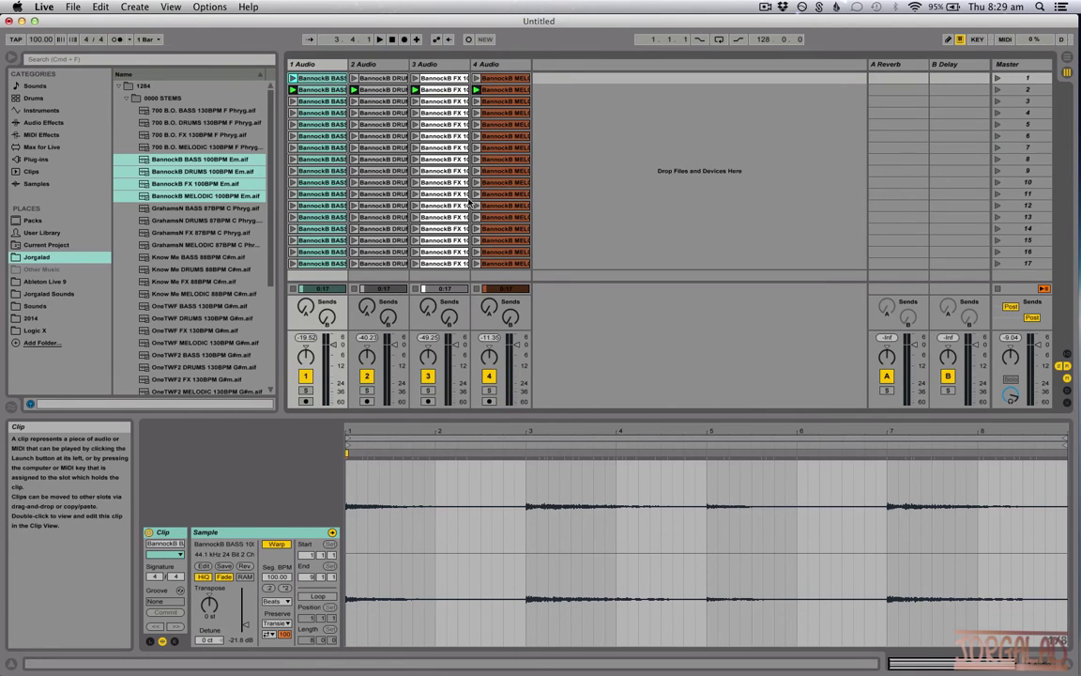
Select all 68 clips and set their Follow Action A to Next in the Launch panel.
left_click(509, 261, "shift")
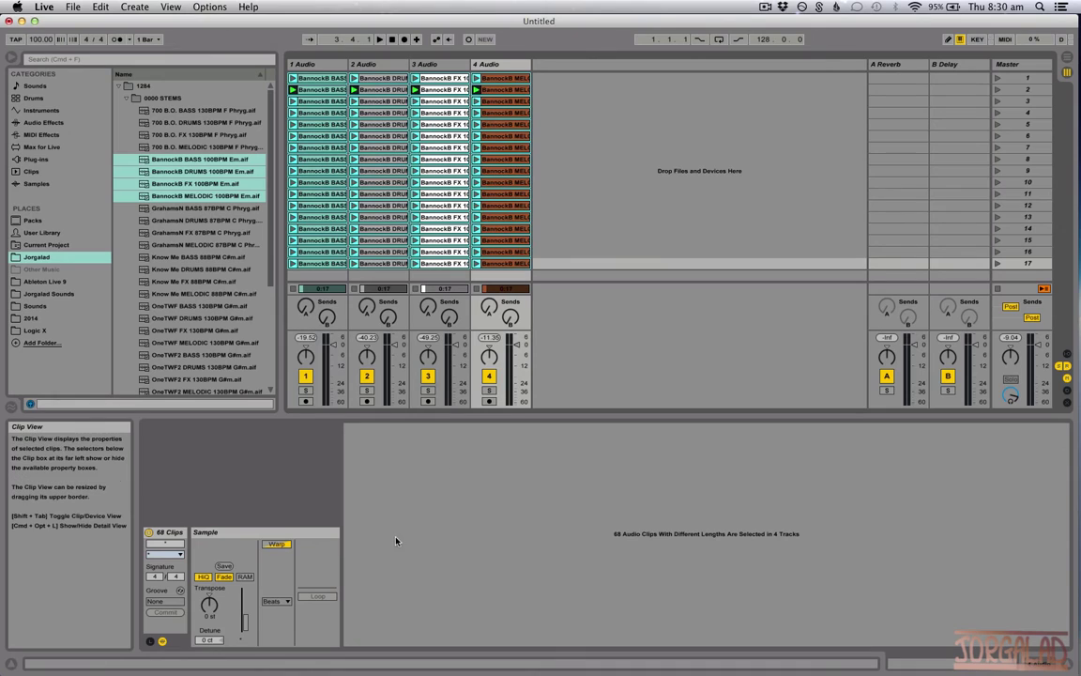
left_click(151, 641)
left_click(150, 642)
left_click(150, 641)
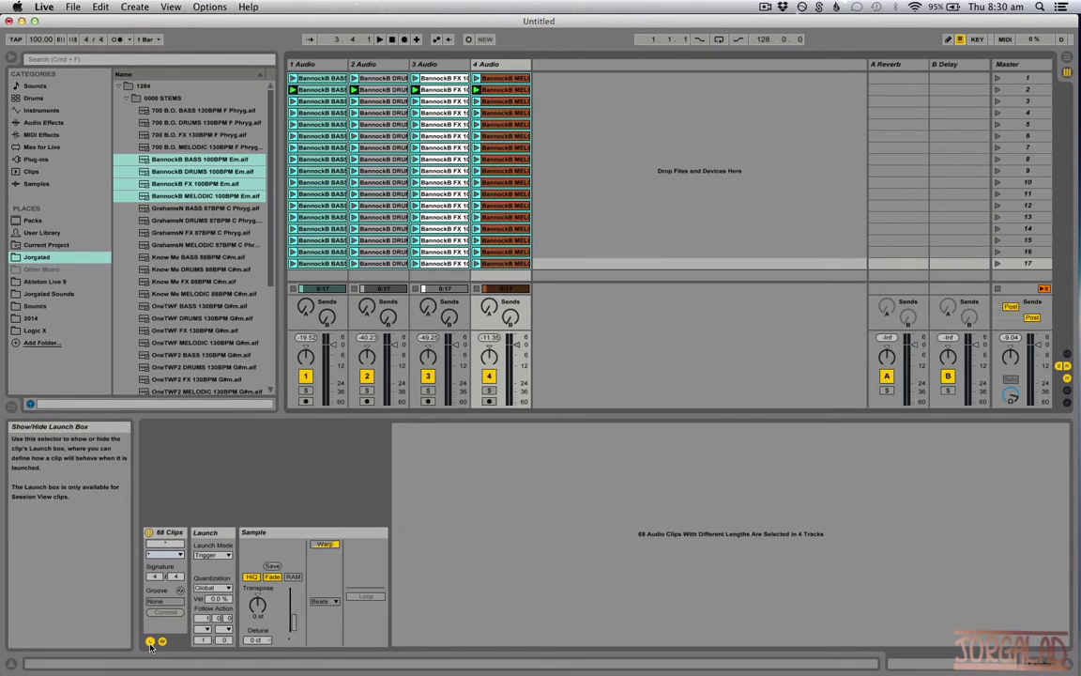
left_click(207, 628)
left_click(223, 582)
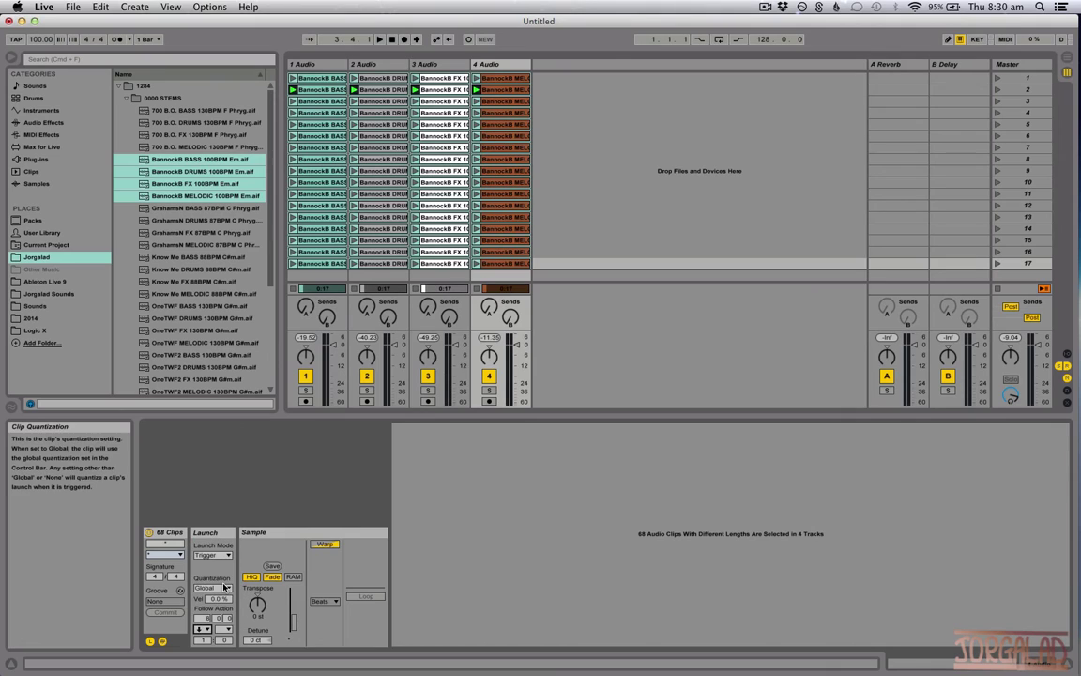
left_click(203, 644)
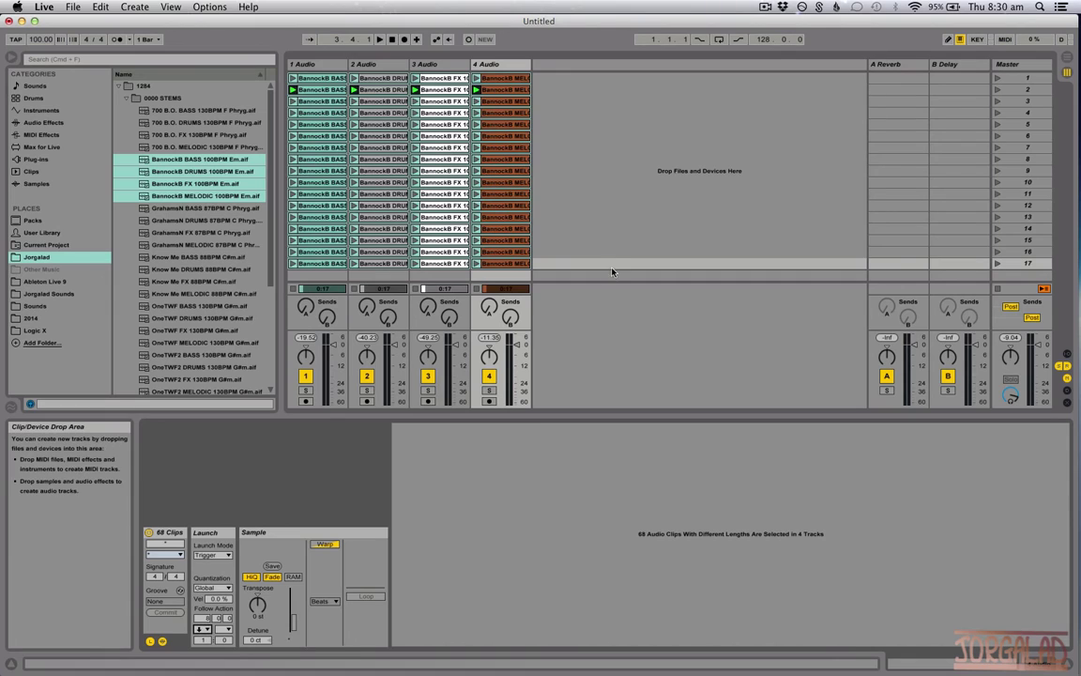
left_click(685, 116)
left_click(504, 78)
left_click(1024, 124)
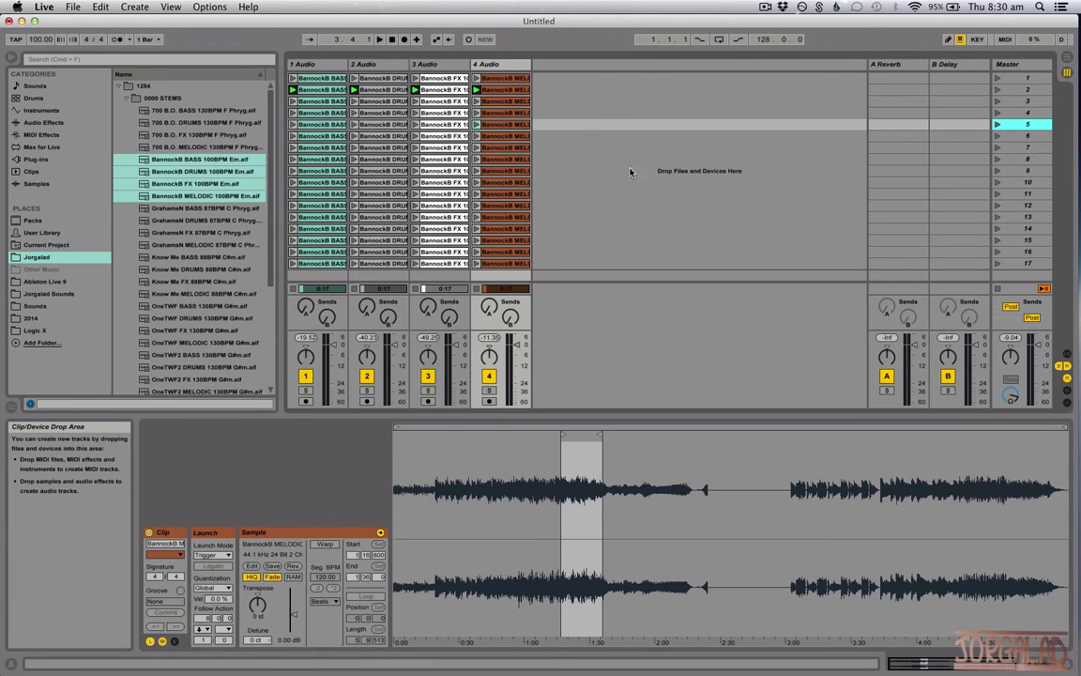
left_click(1032, 138)
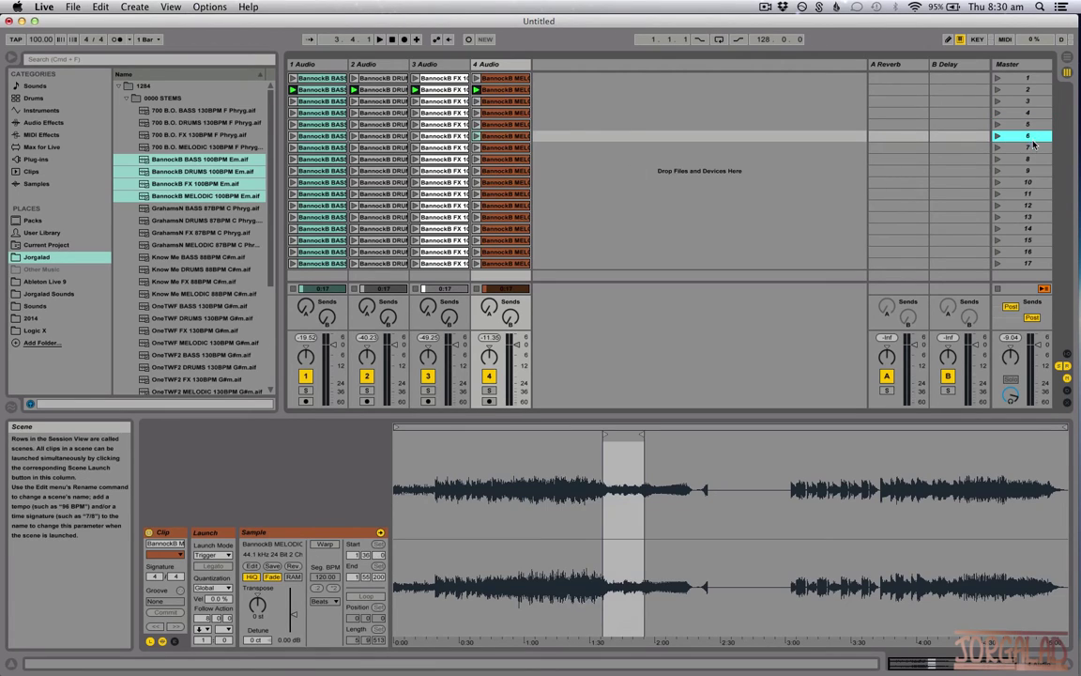
left_click(1032, 148)
left_click(425, 161)
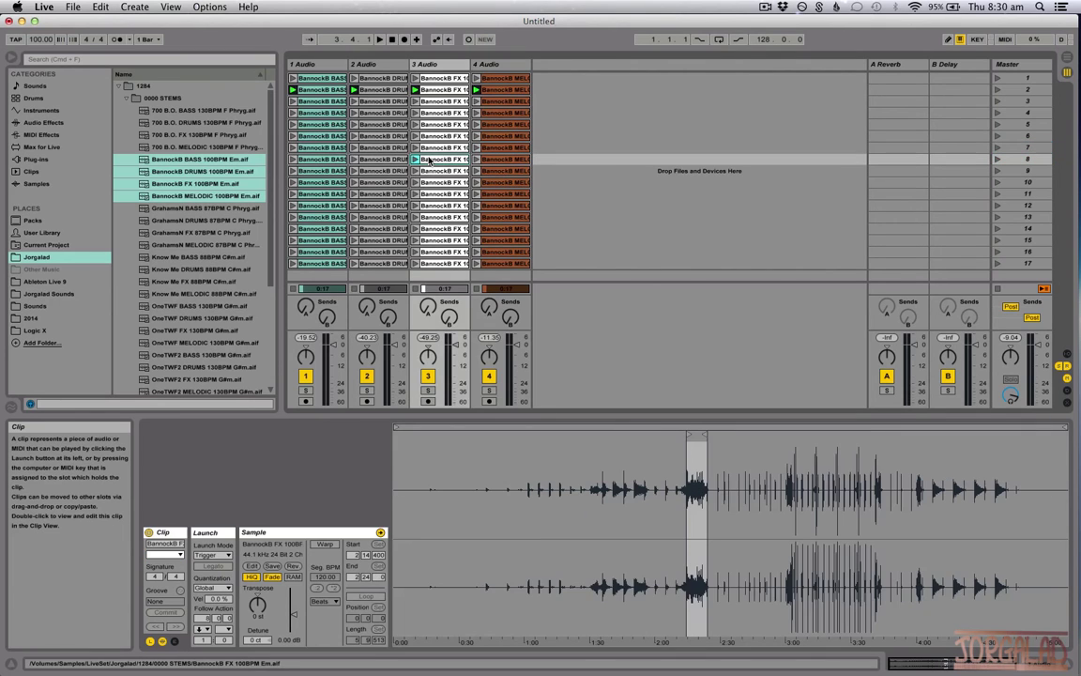
left_click(390, 160)
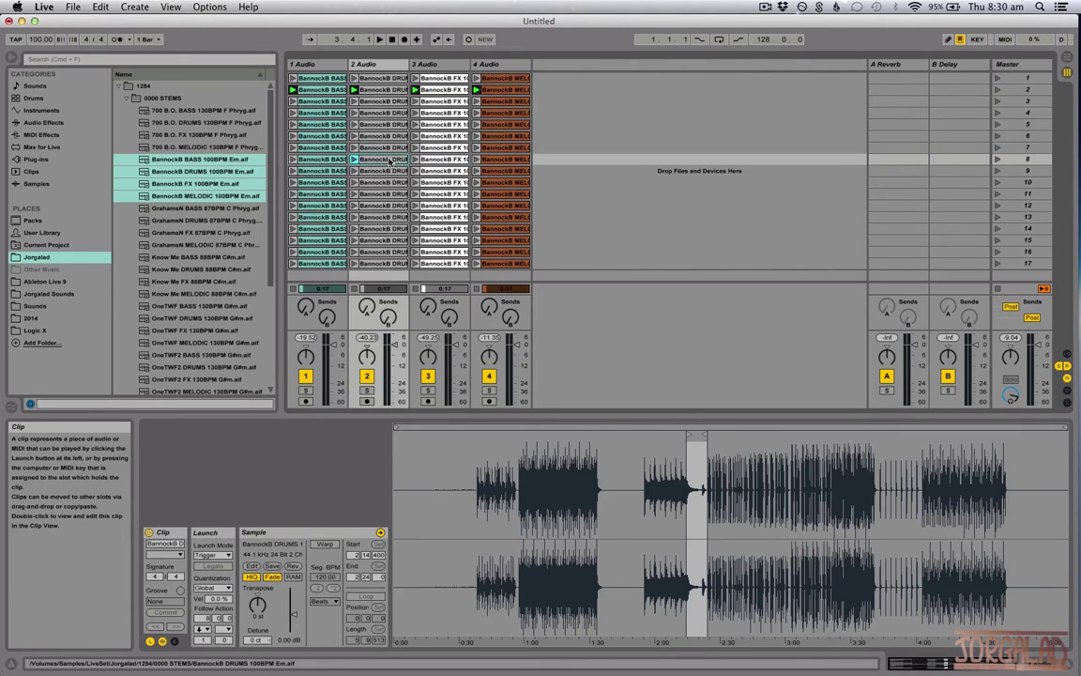
left_click(445, 160)
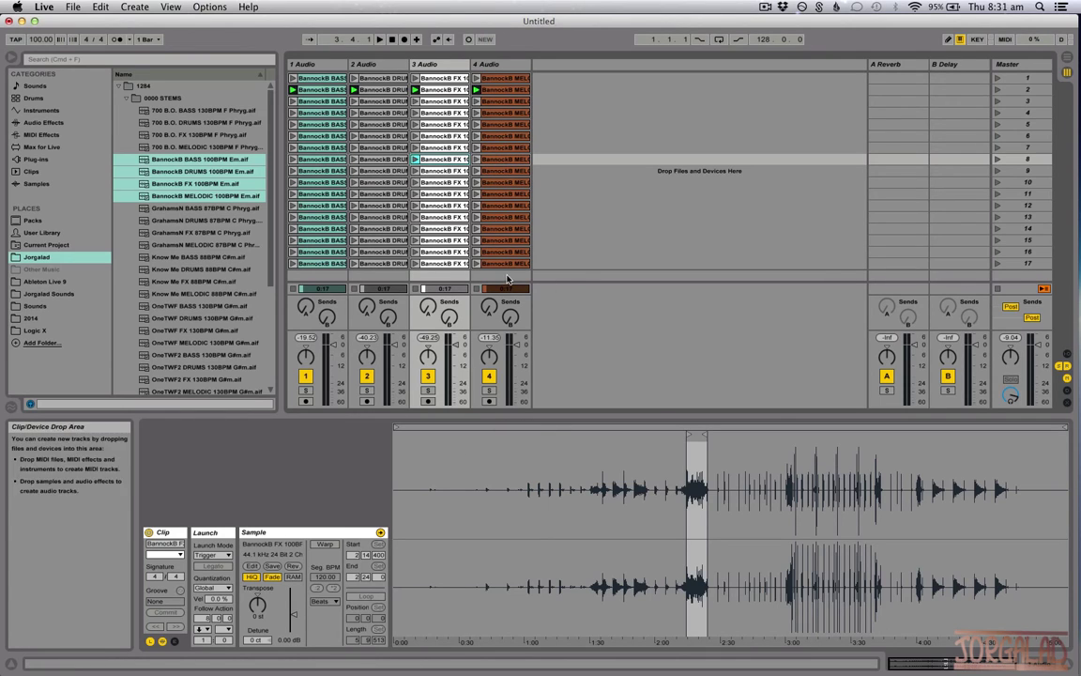
left_click(1036, 266)
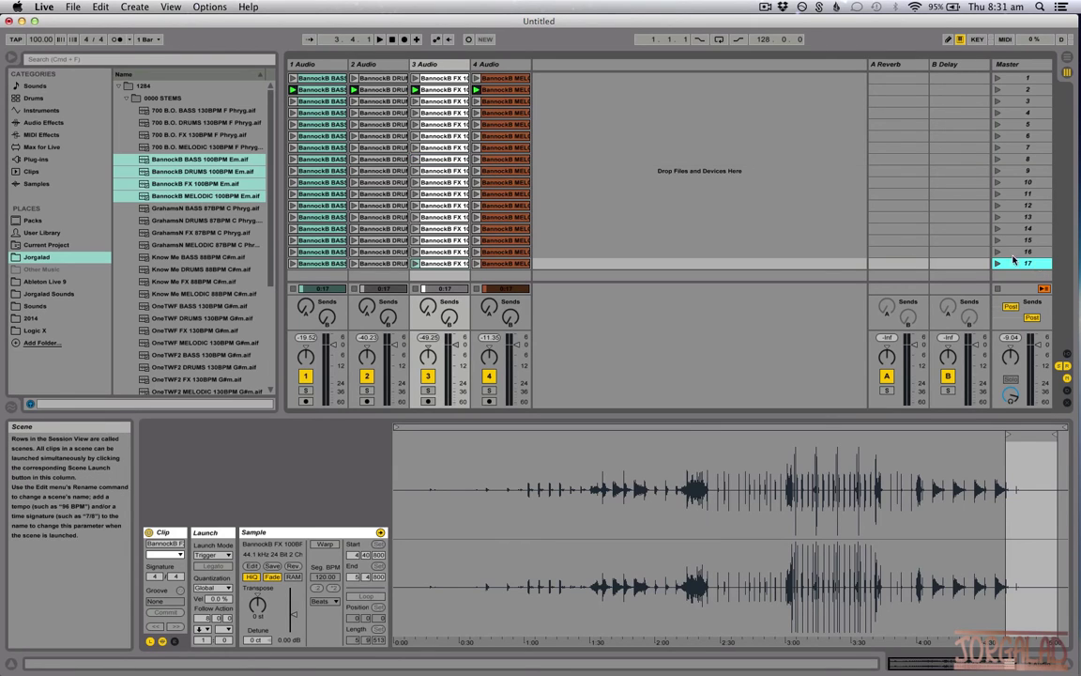
Set scene 17's four clips to No Action, launch scene 17, and hide the browser.
left_click(502, 263)
left_click(331, 266, "shift")
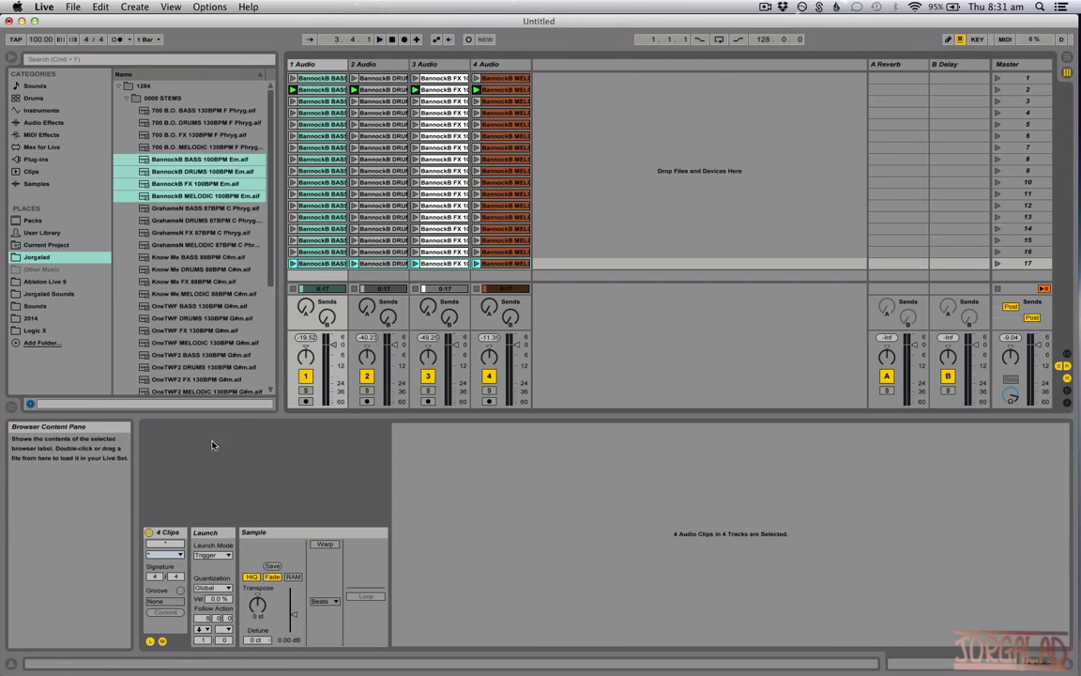
left_click(205, 632)
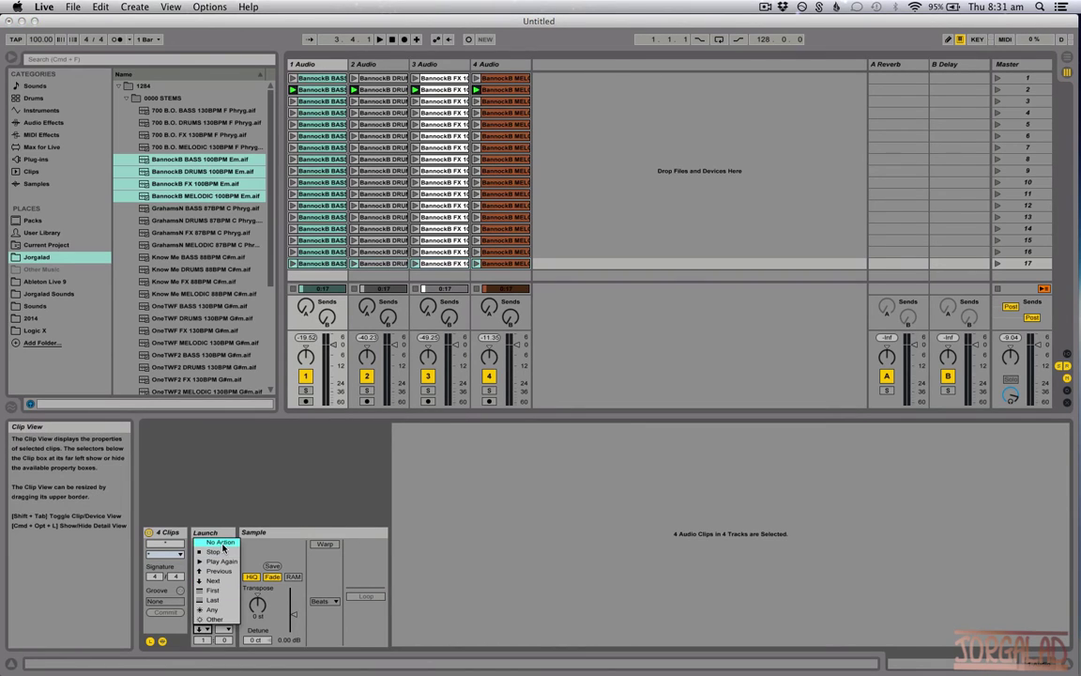
left_click(194, 491)
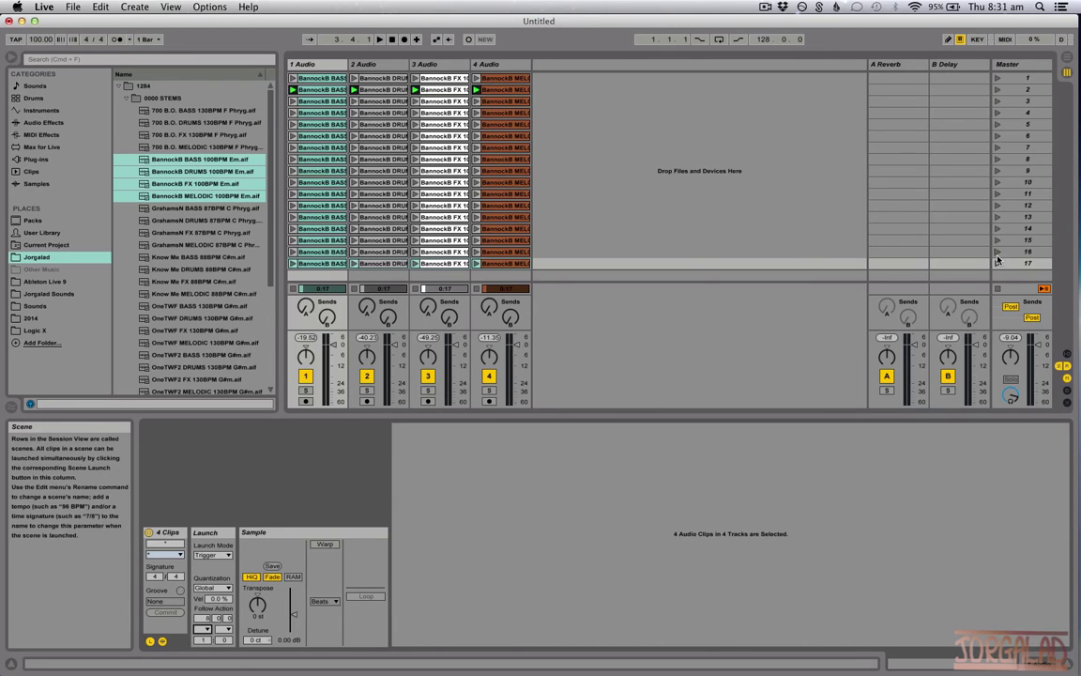
left_click(1021, 264)
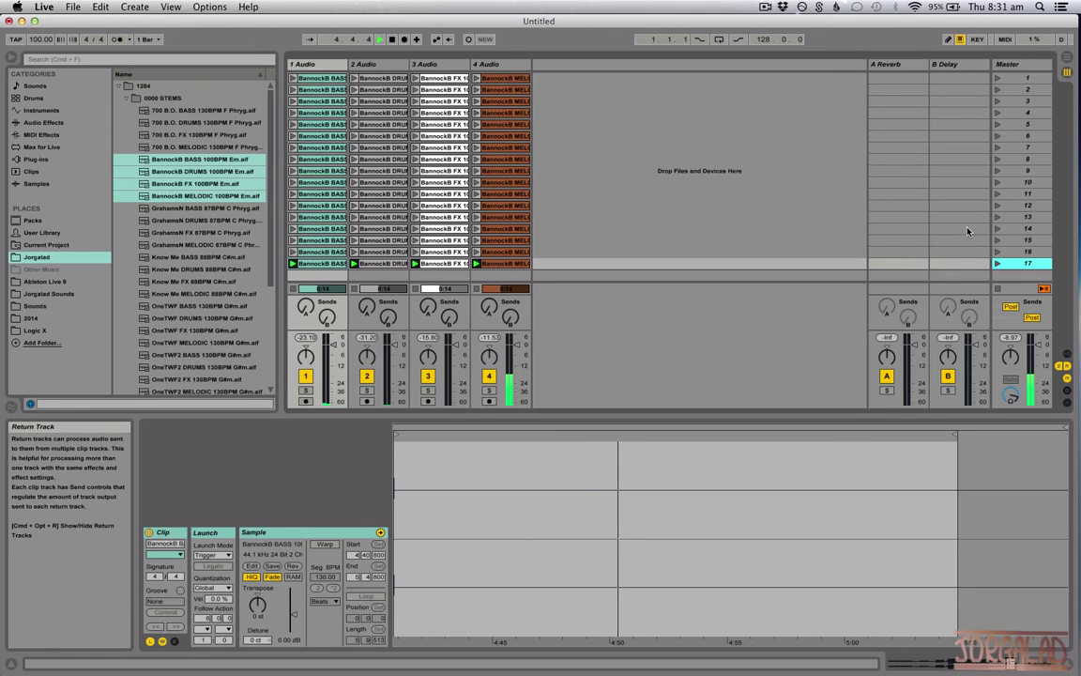
left_click(12, 59)
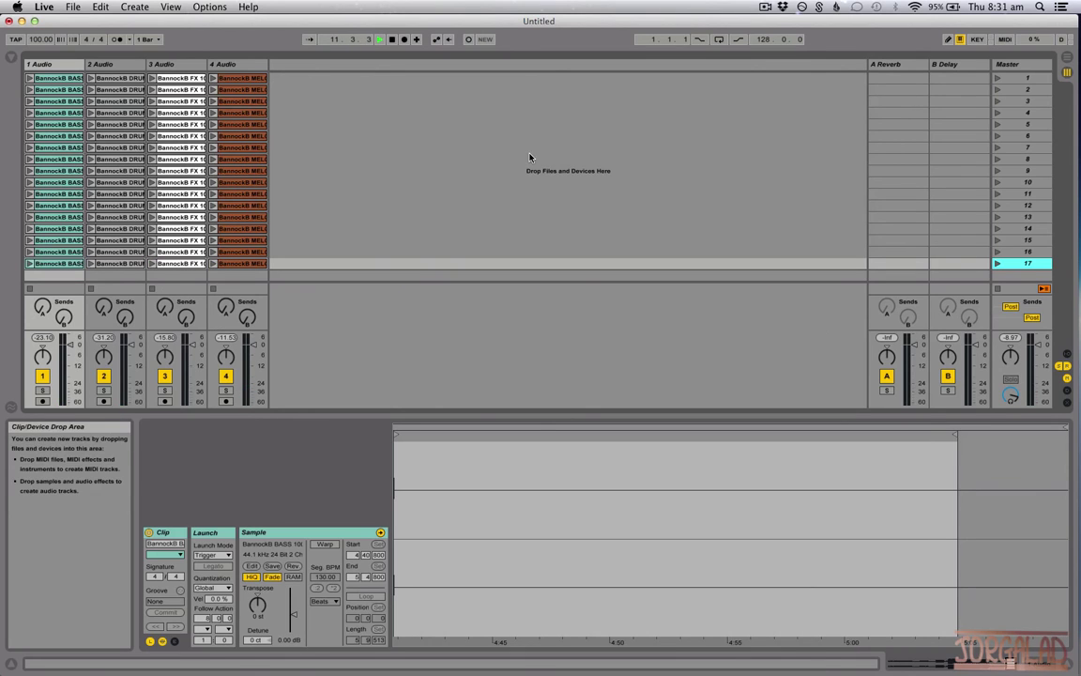
Select all 68 clips, switch on Warp and Loop, and launch scene 17.
left_click(231, 264)
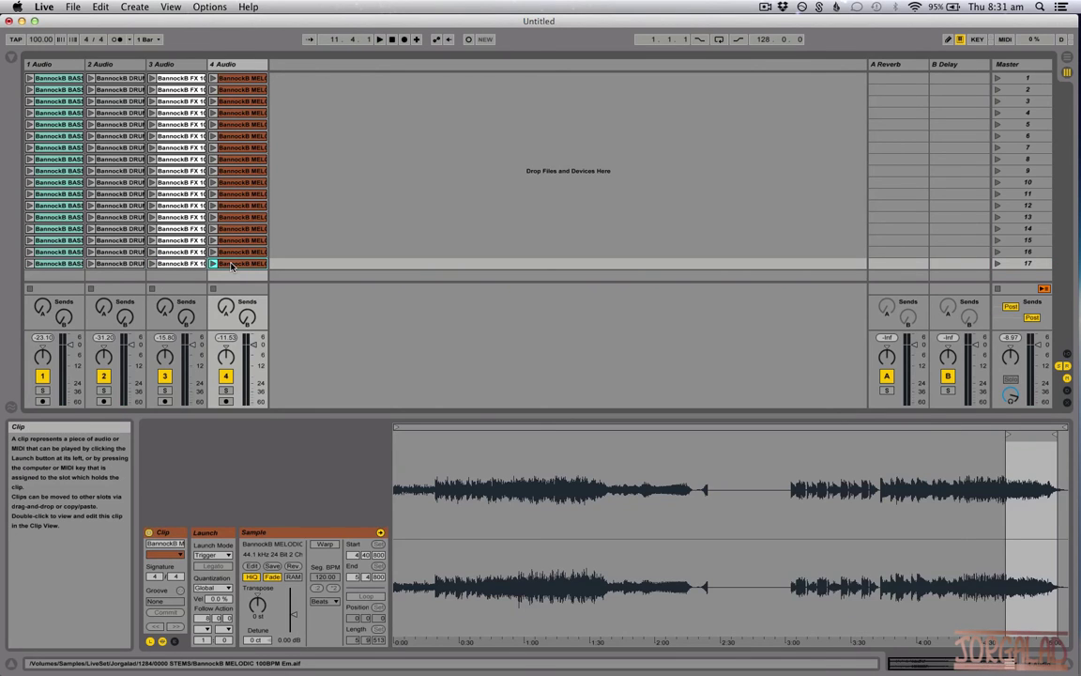
left_click(179, 264)
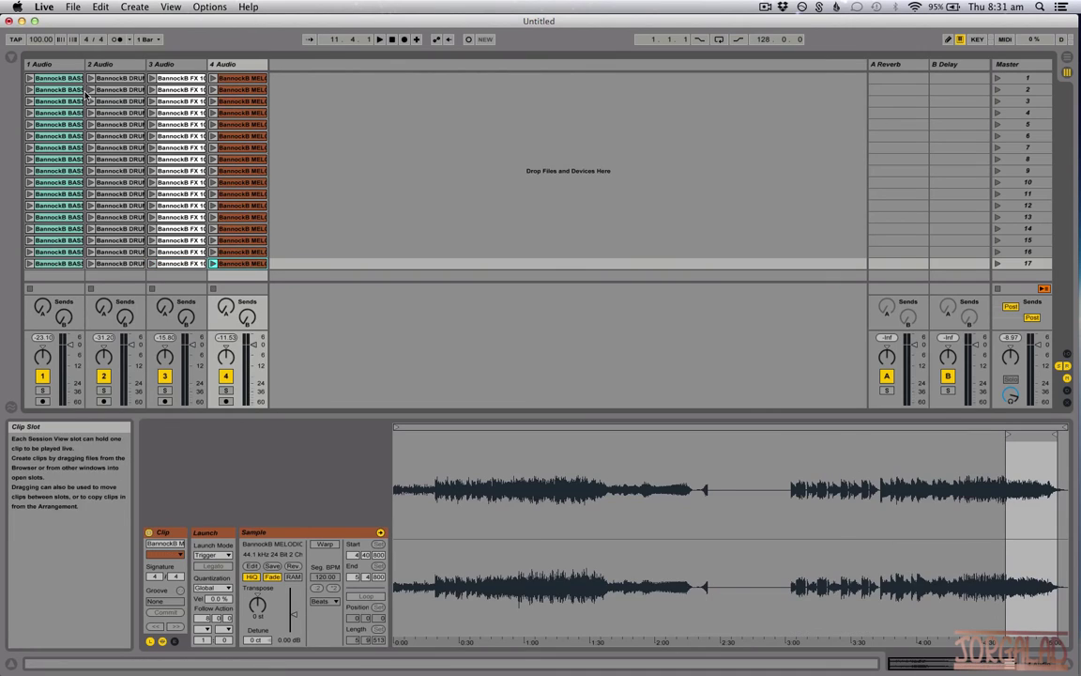
key("super+a")
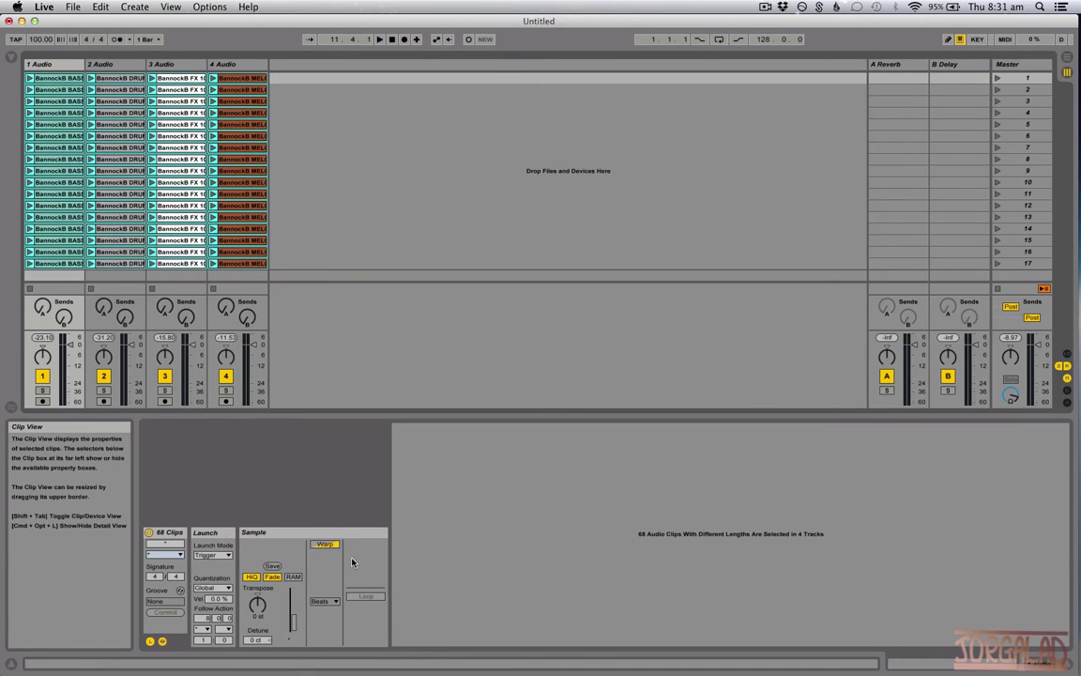
left_click(194, 266)
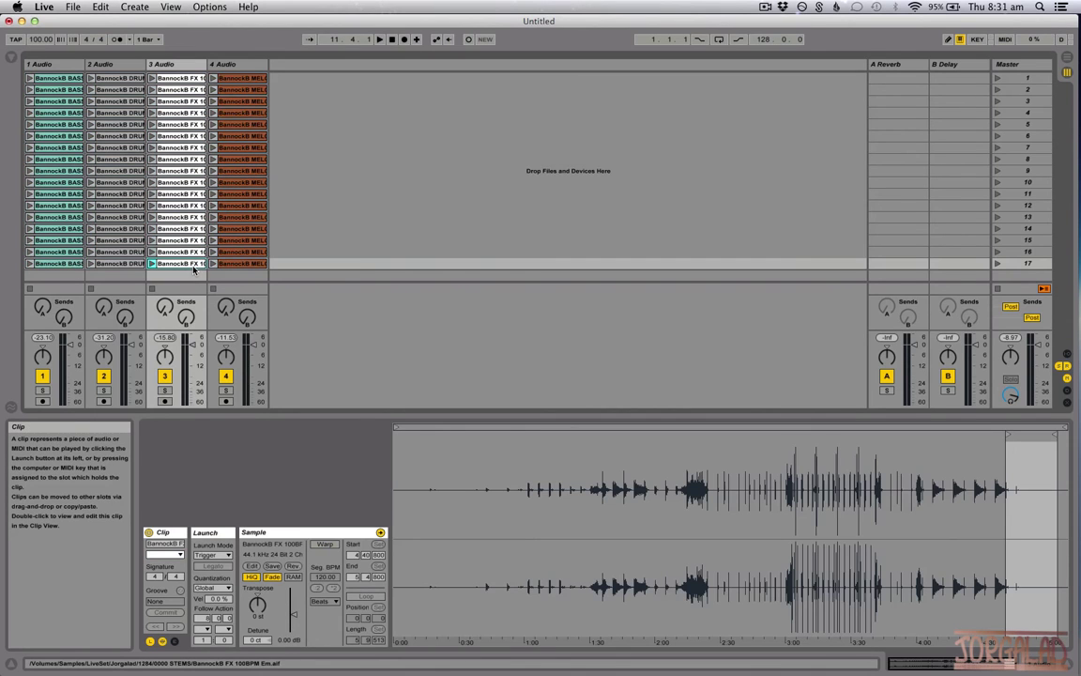
left_click(240, 263)
left_click(64, 83, "shift")
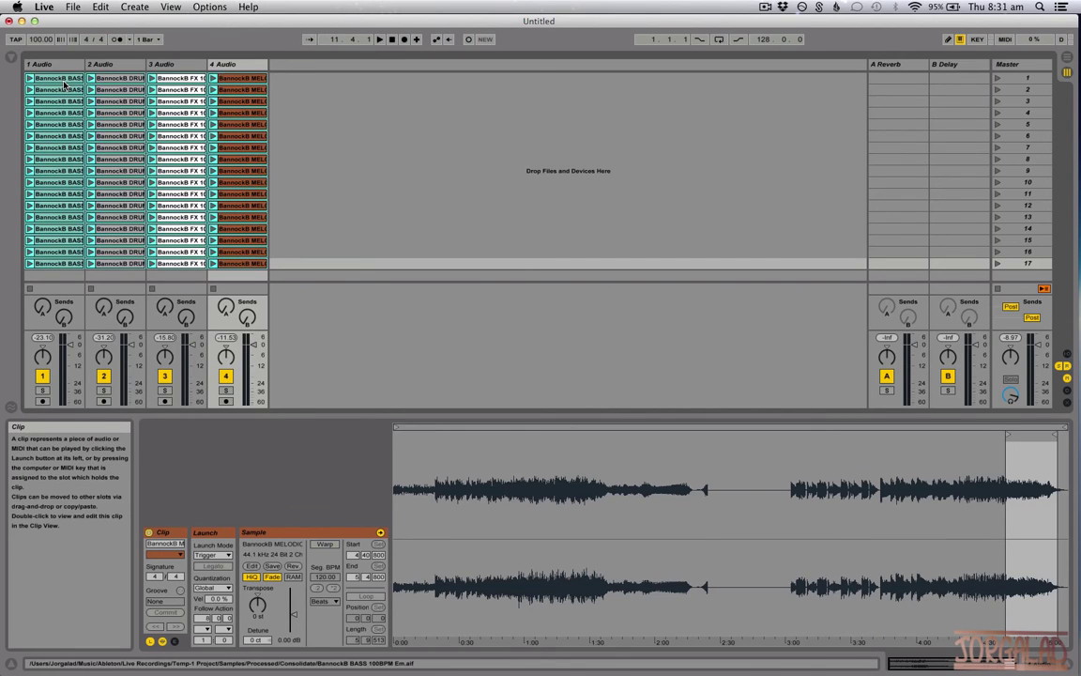
left_click(336, 543)
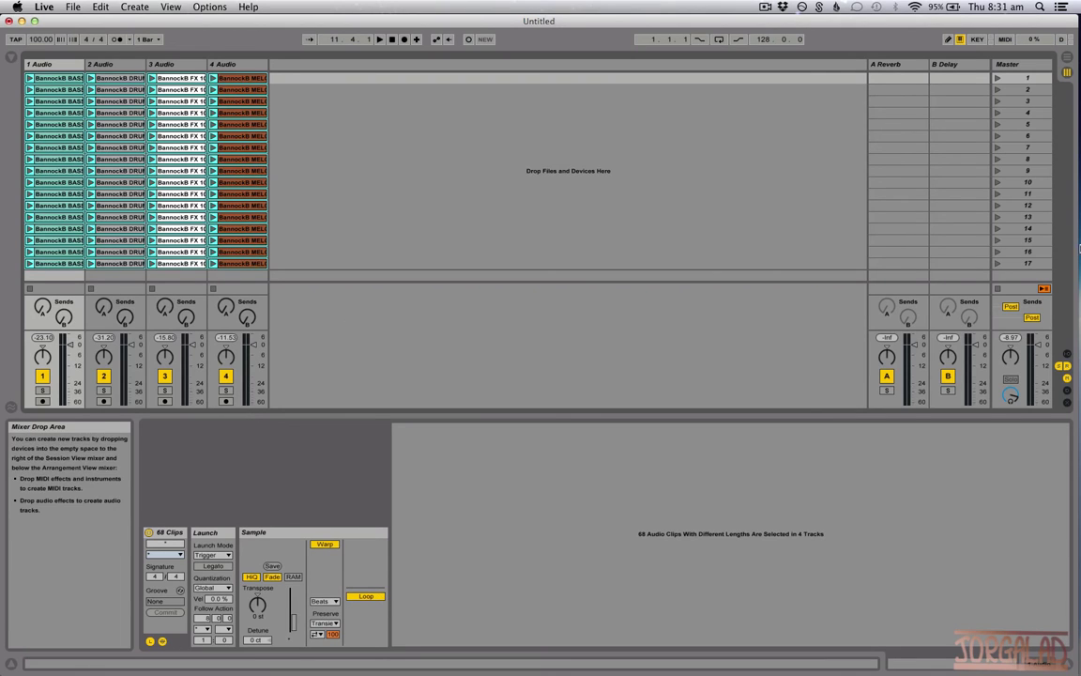
left_click(998, 263)
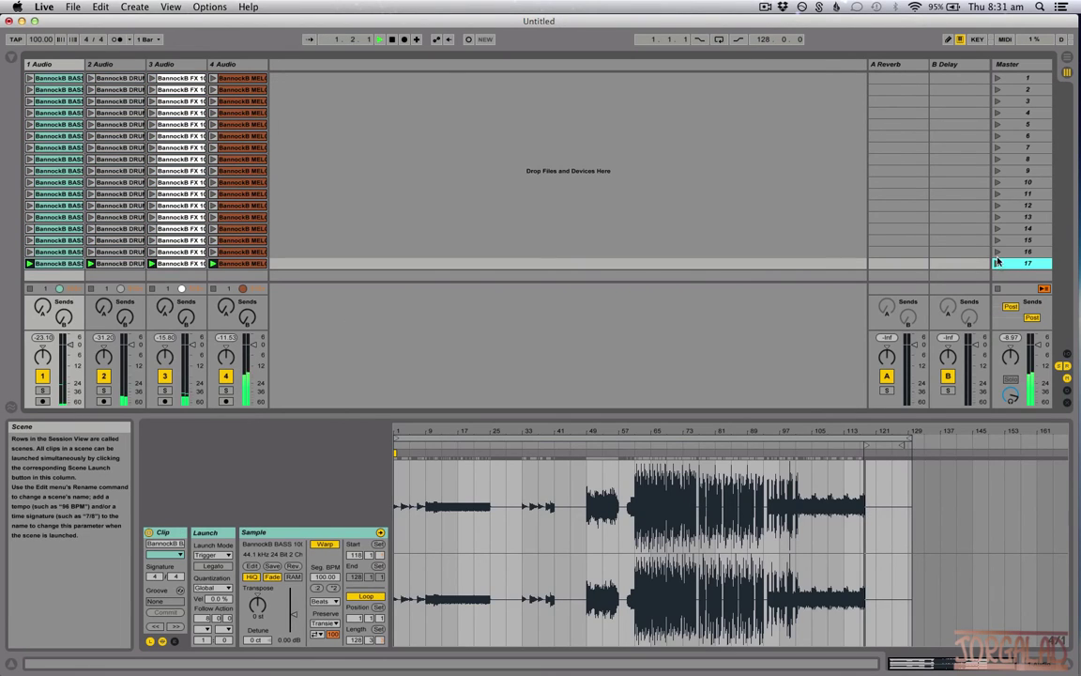
Play scene 16, browse the melodic clips from scene 10 up to scene 4, then play scene 4.
left_click(996, 253)
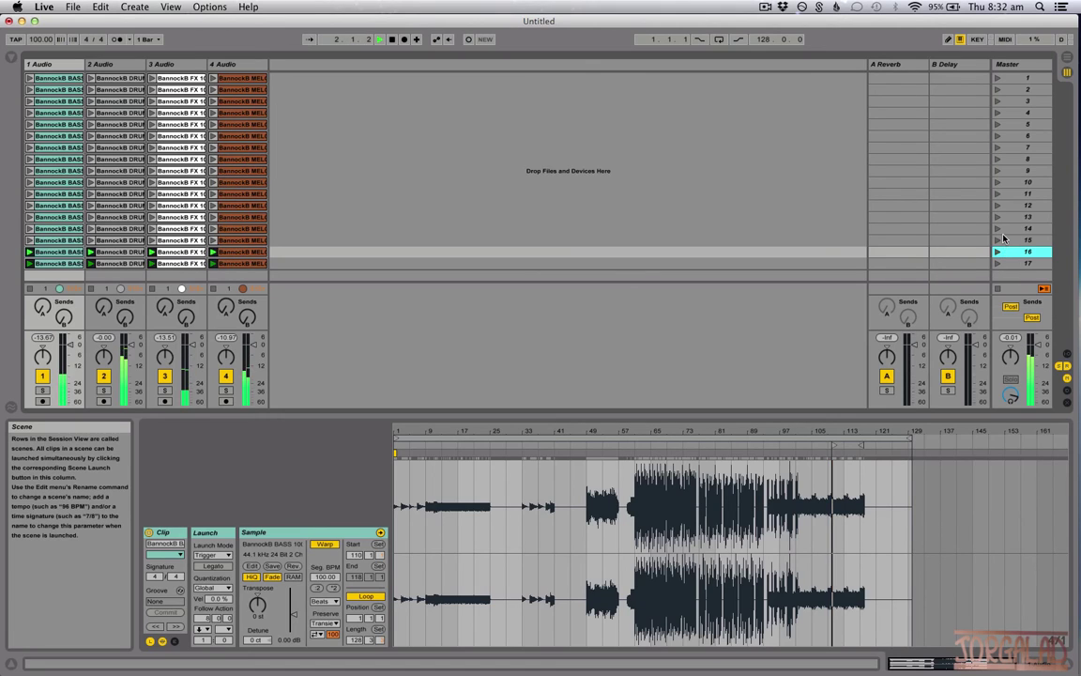
left_click(1010, 230)
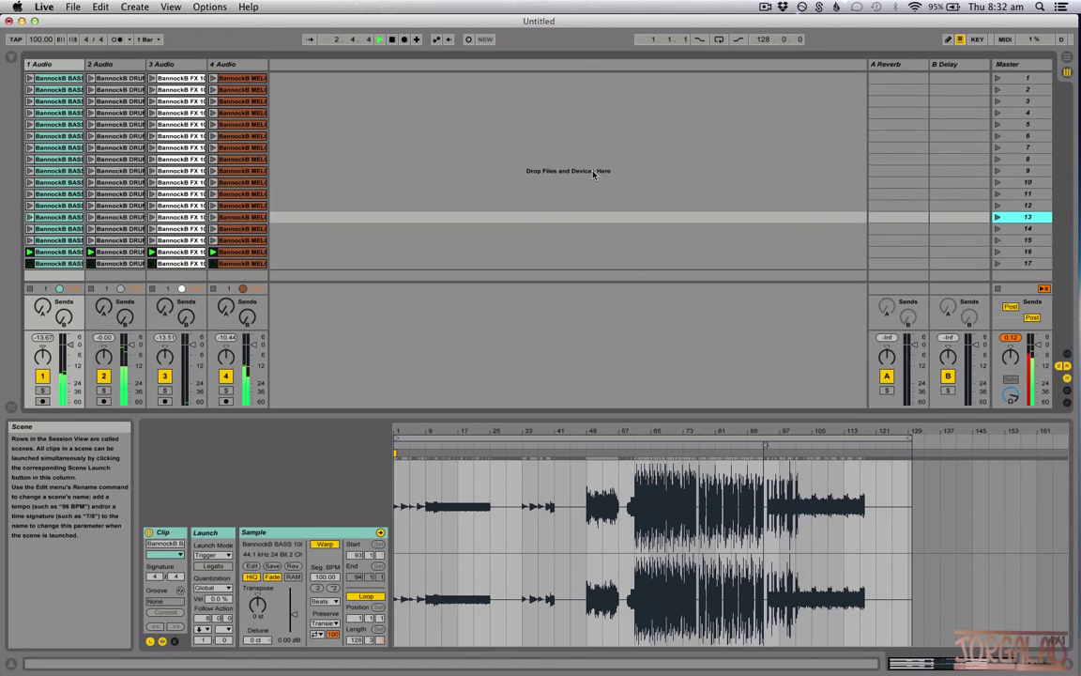
left_click(238, 170)
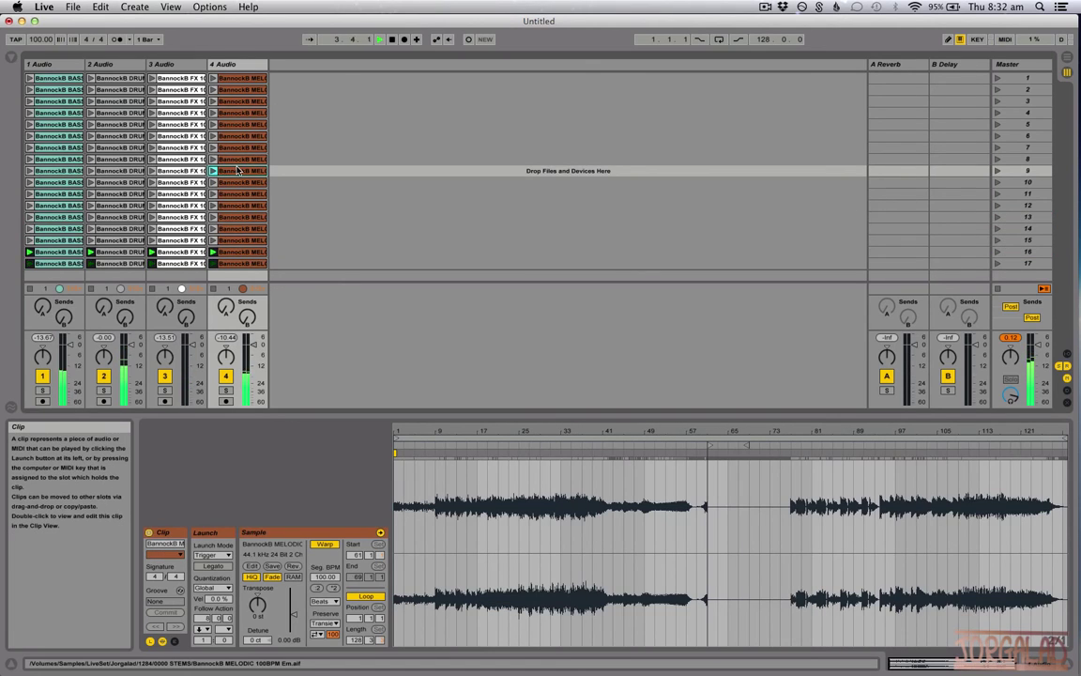
left_click(237, 181)
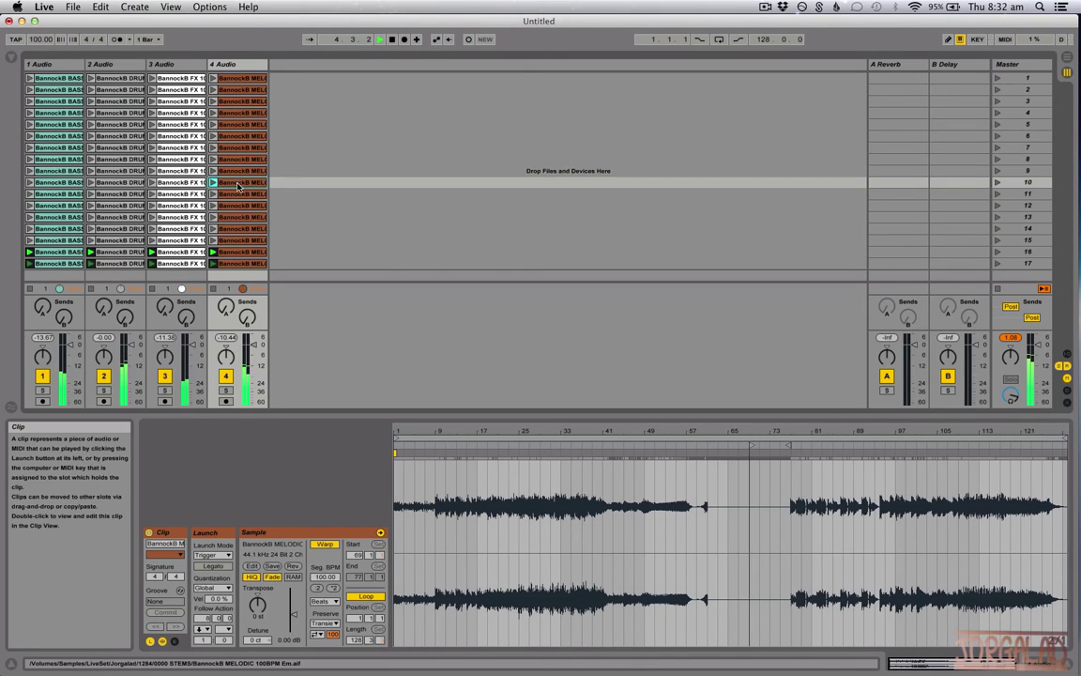
left_click(238, 135)
left_click(238, 123)
left_click(235, 114)
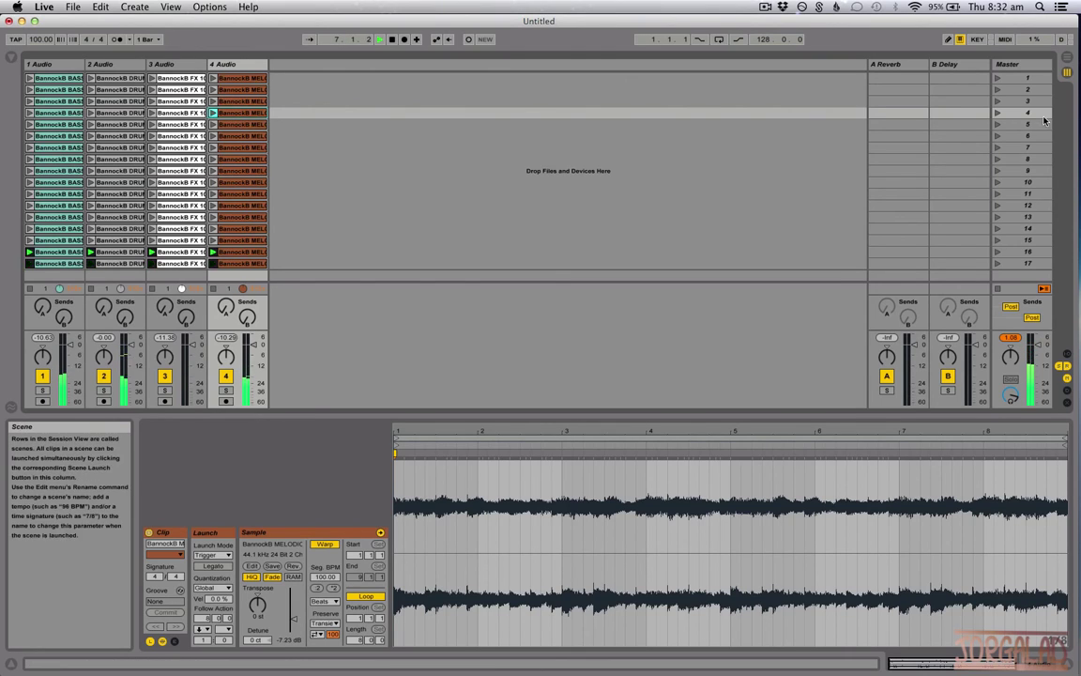
left_click(997, 117)
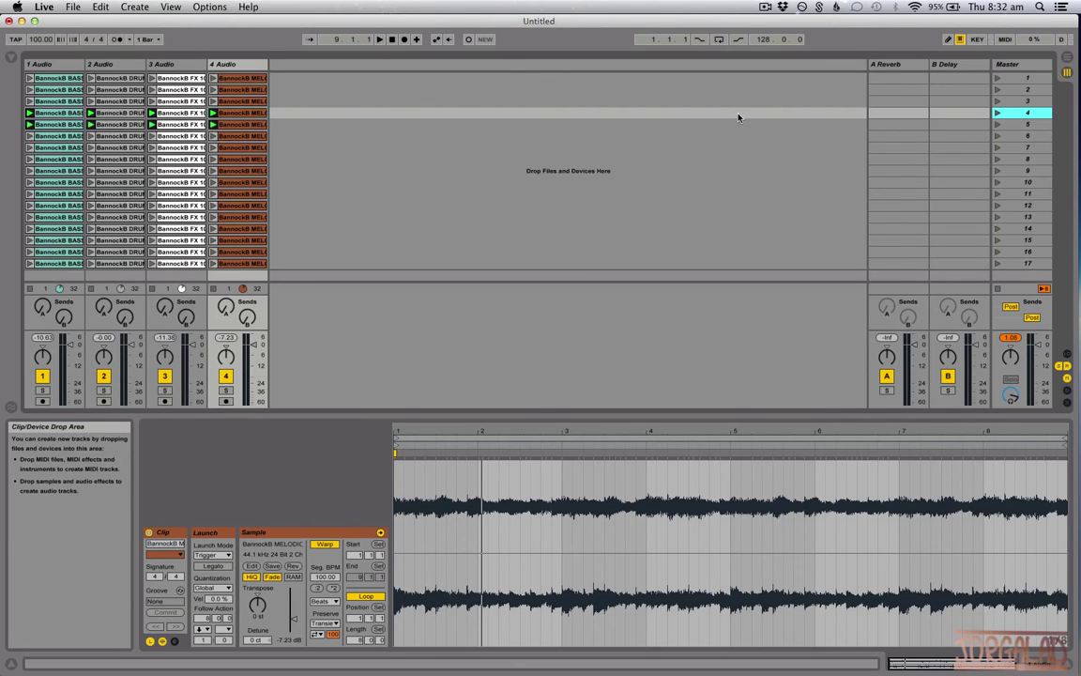
Inspect scene 8's melodic and FX clips, play scene 8, and zoom the waveform to bars 57–70.
left_click(253, 158)
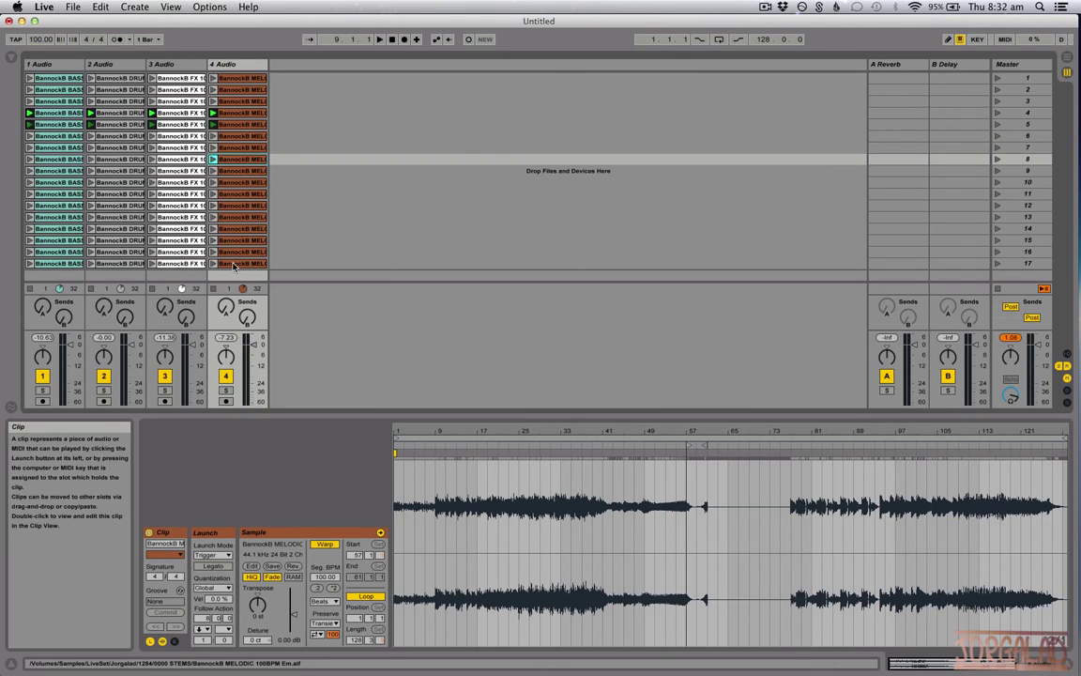
left_click(178, 160)
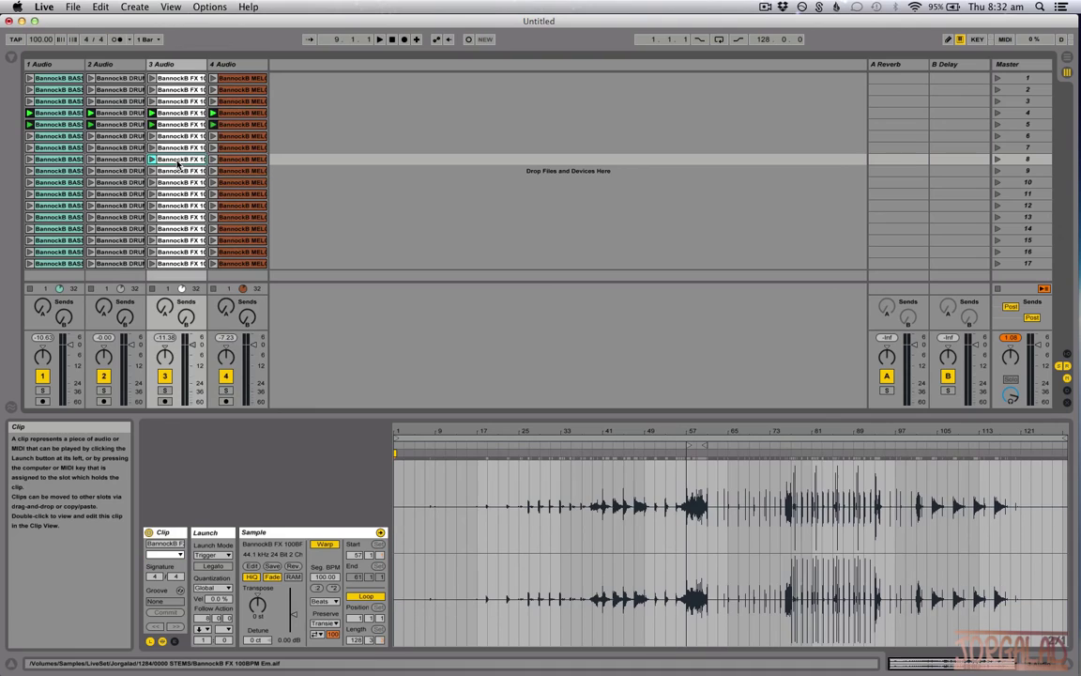
left_click(243, 160)
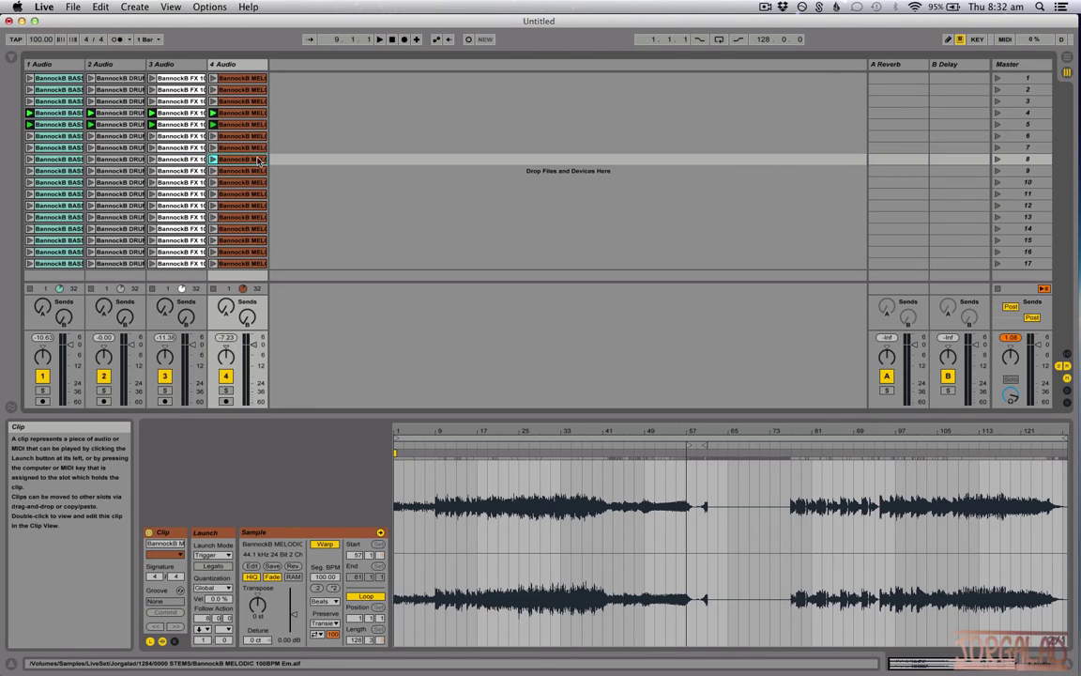
left_click(1005, 161)
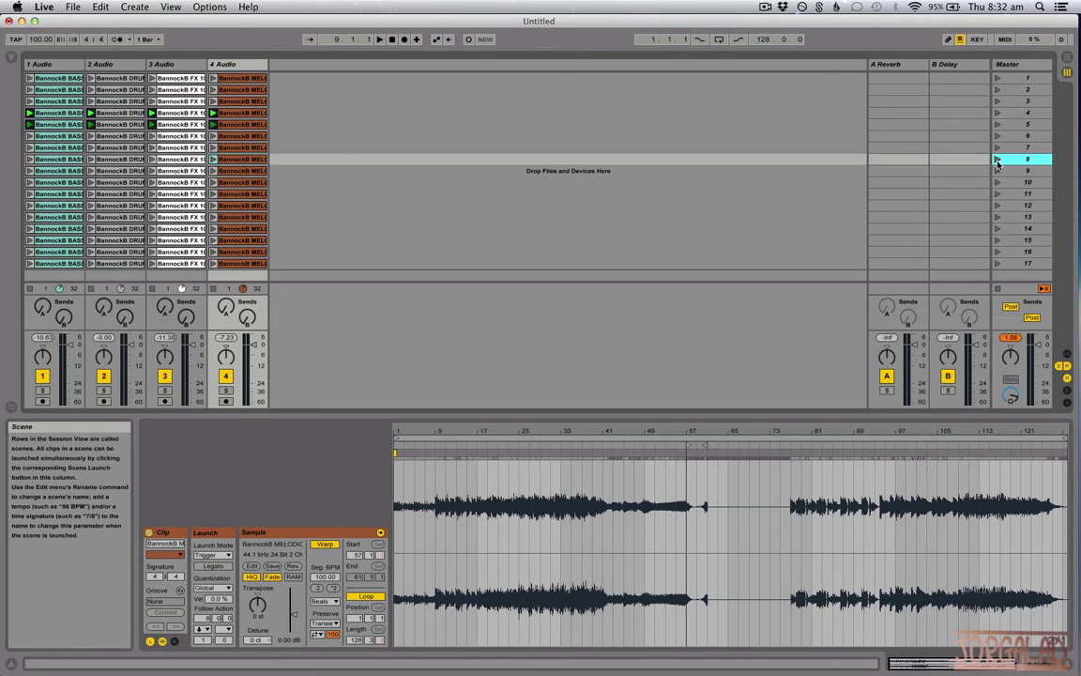
left_click(997, 161)
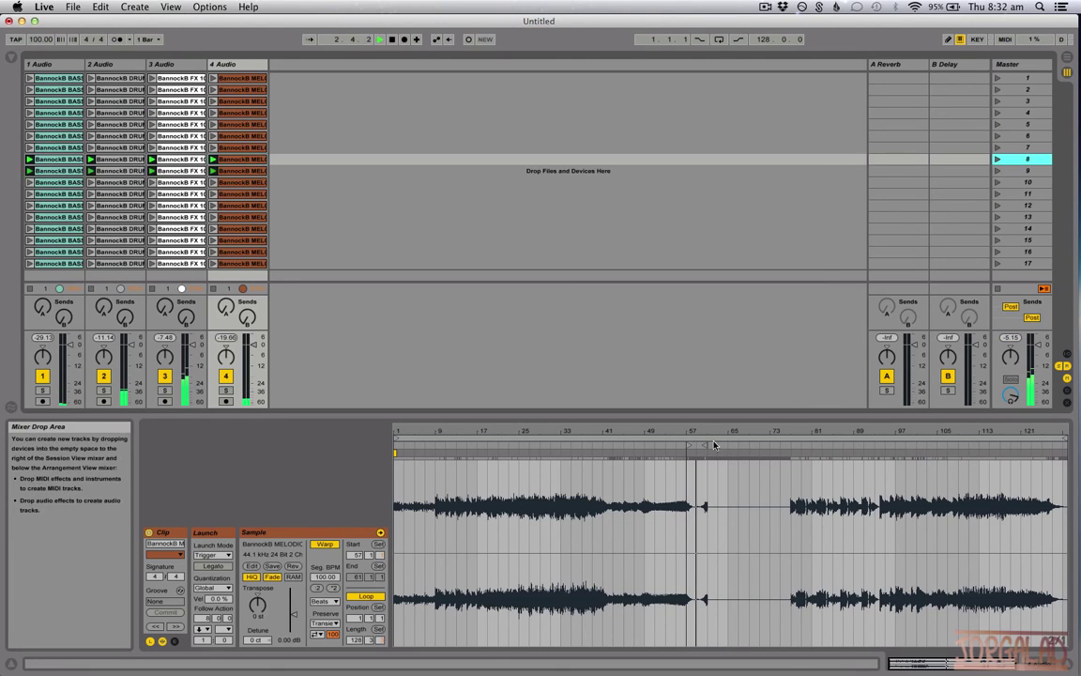
left_click_drag(724, 434, 704, 493)
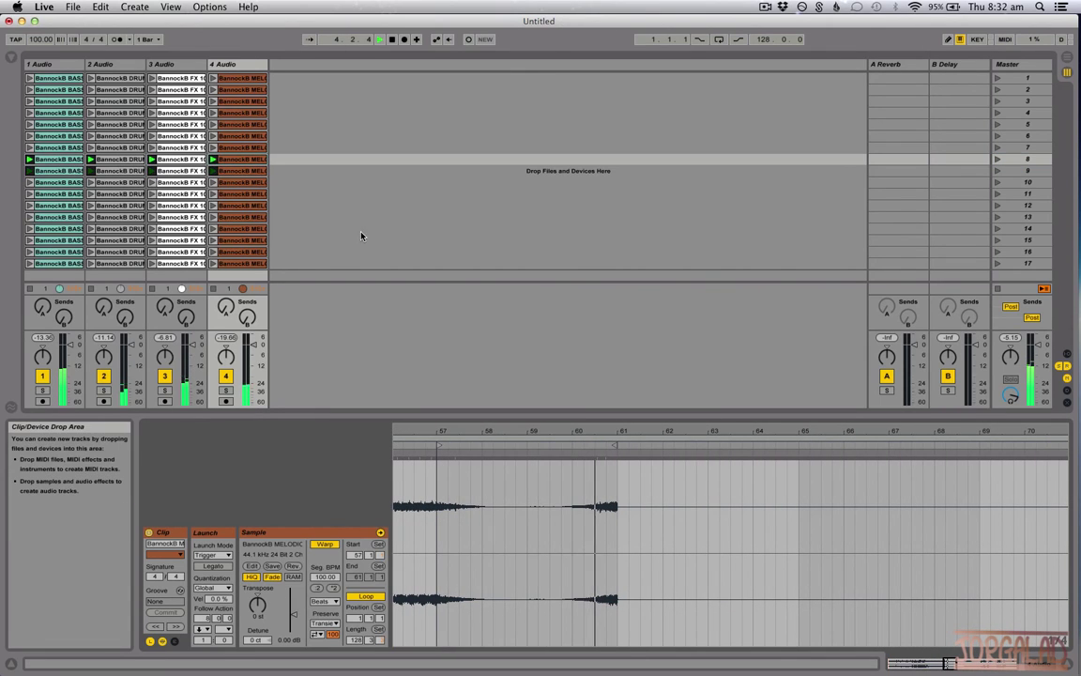
left_click(1026, 160)
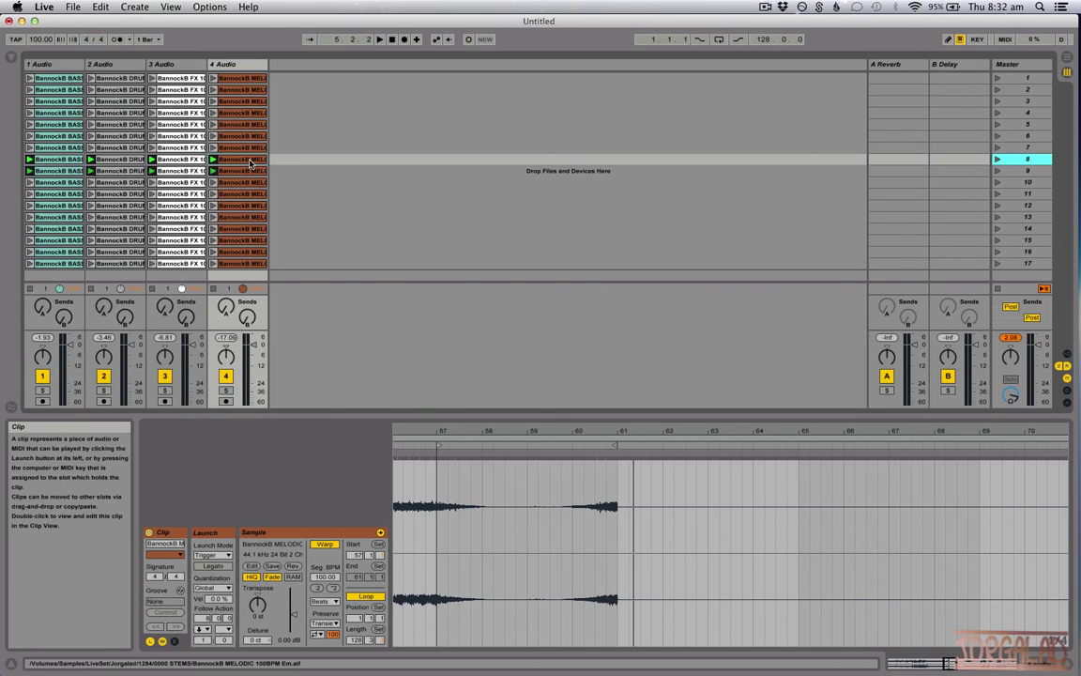
left_click(134, 160, "shift")
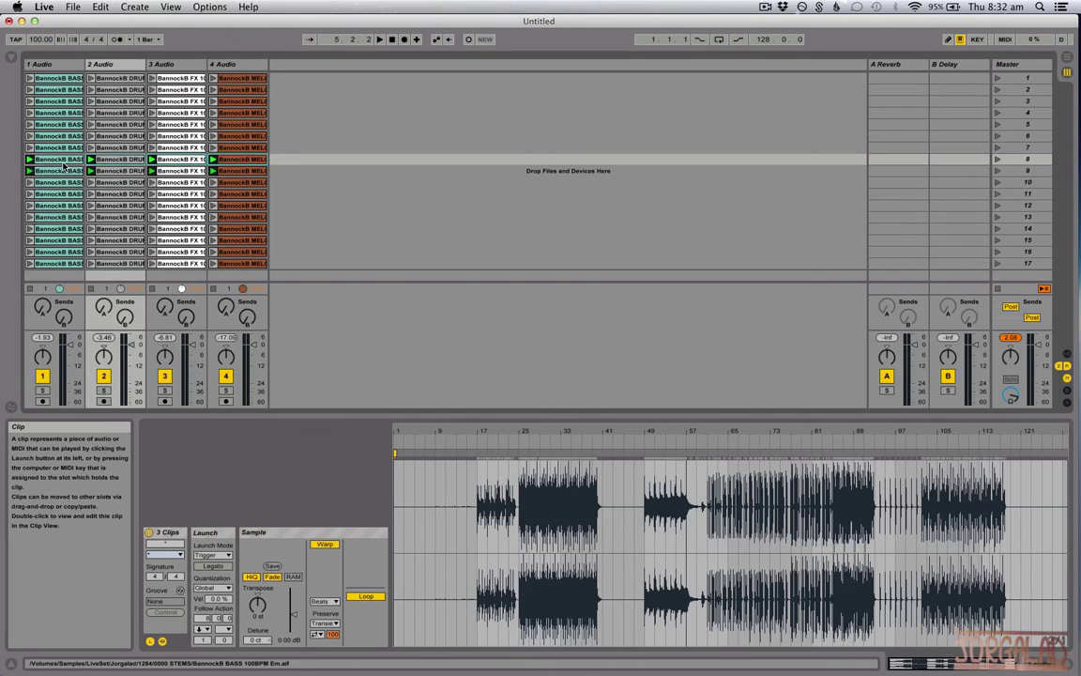
left_click(60, 169, "shift")
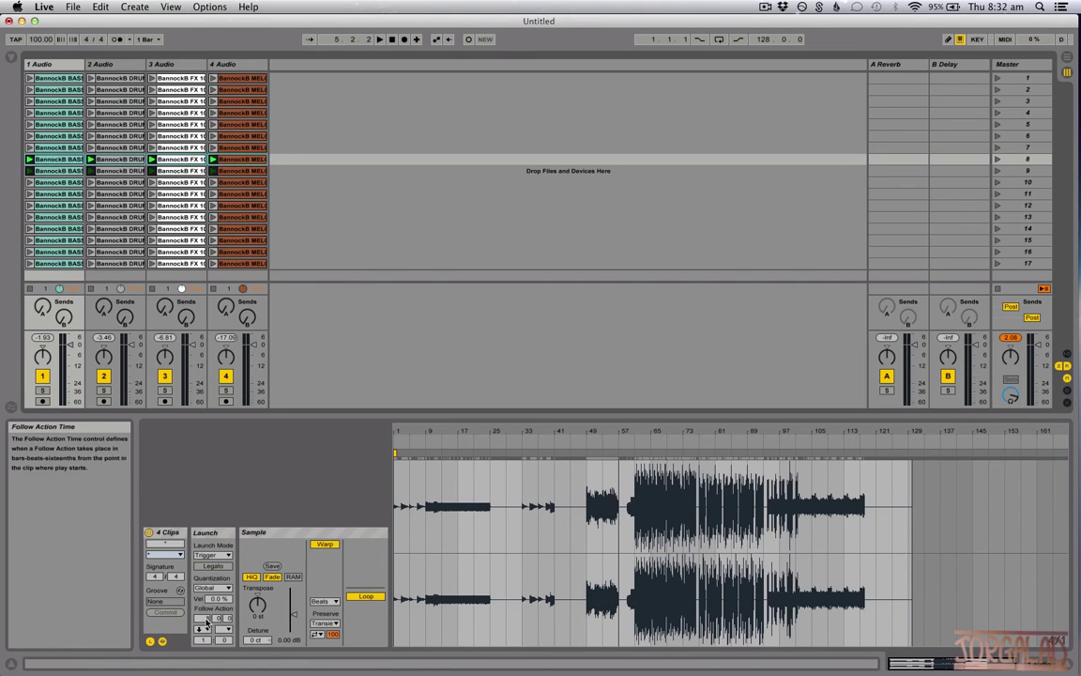